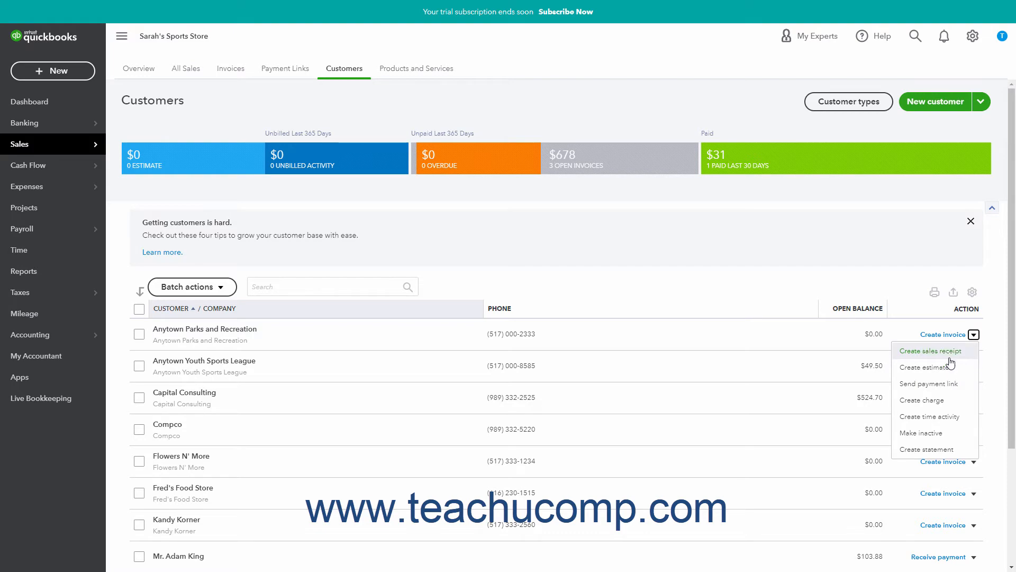
- Create a new sales receipt for the customer Anytown Parks and Recreation
click(949, 365)
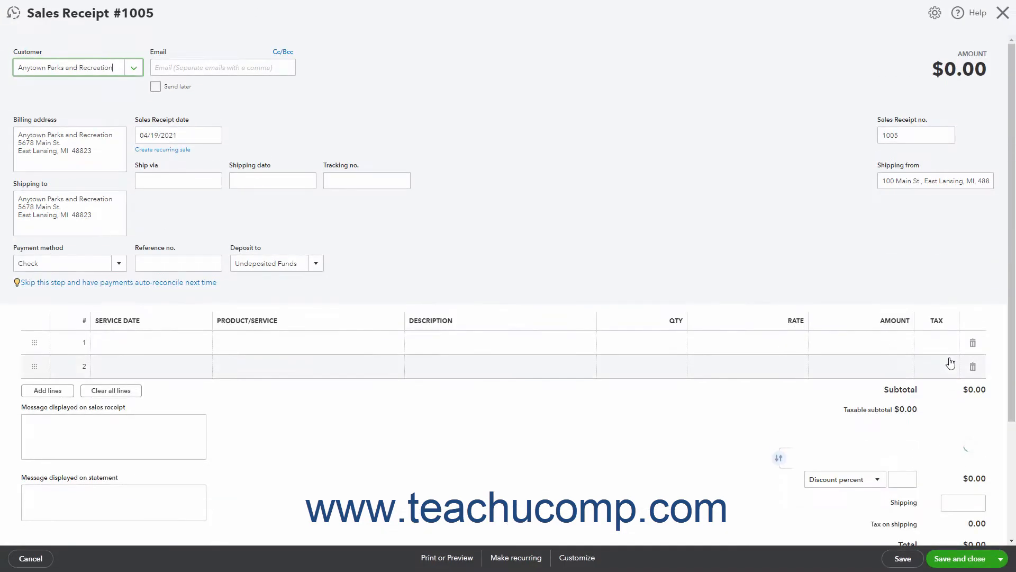
click(134, 68)
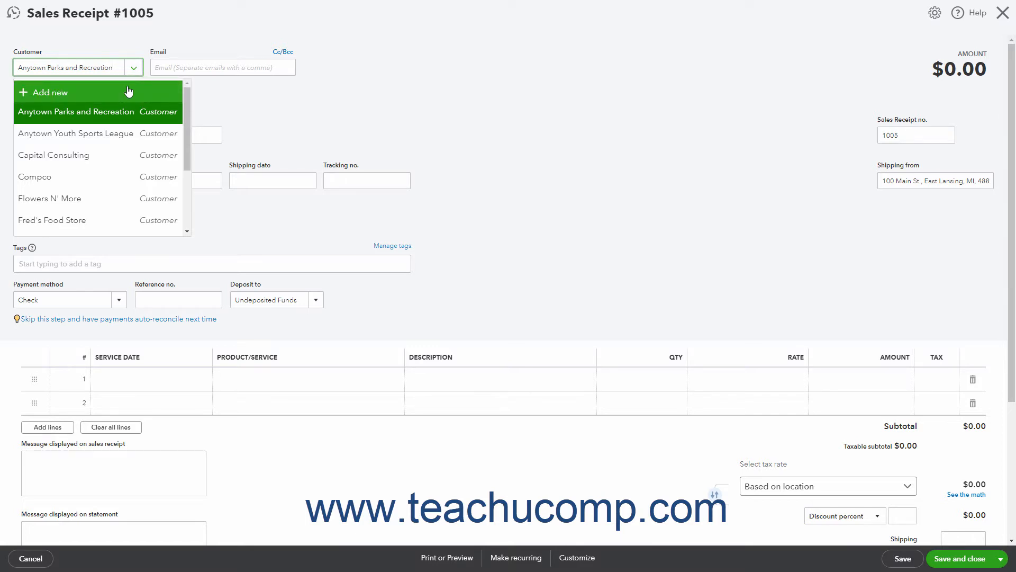
click(129, 92)
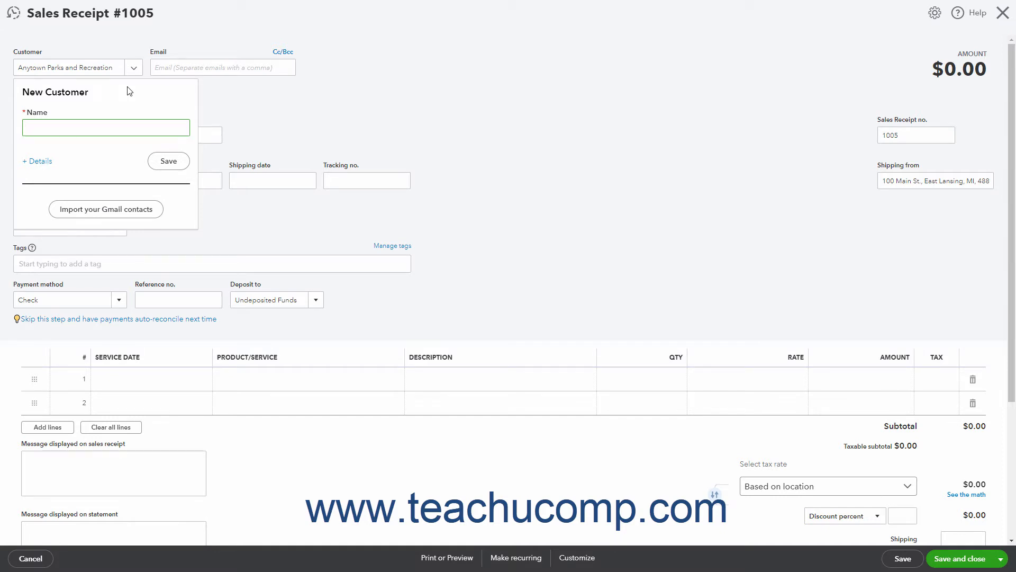
click(41, 162)
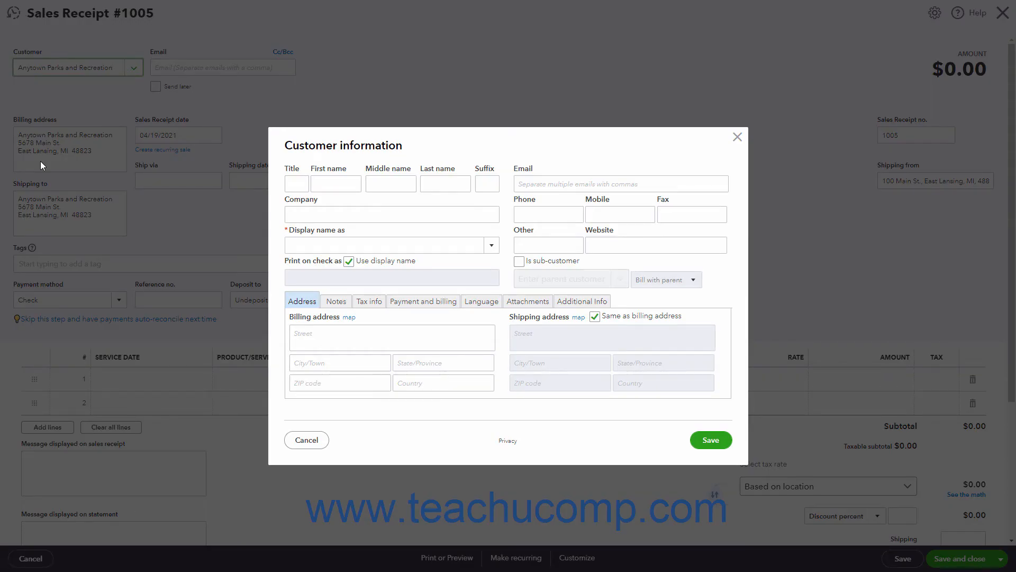
click(310, 440)
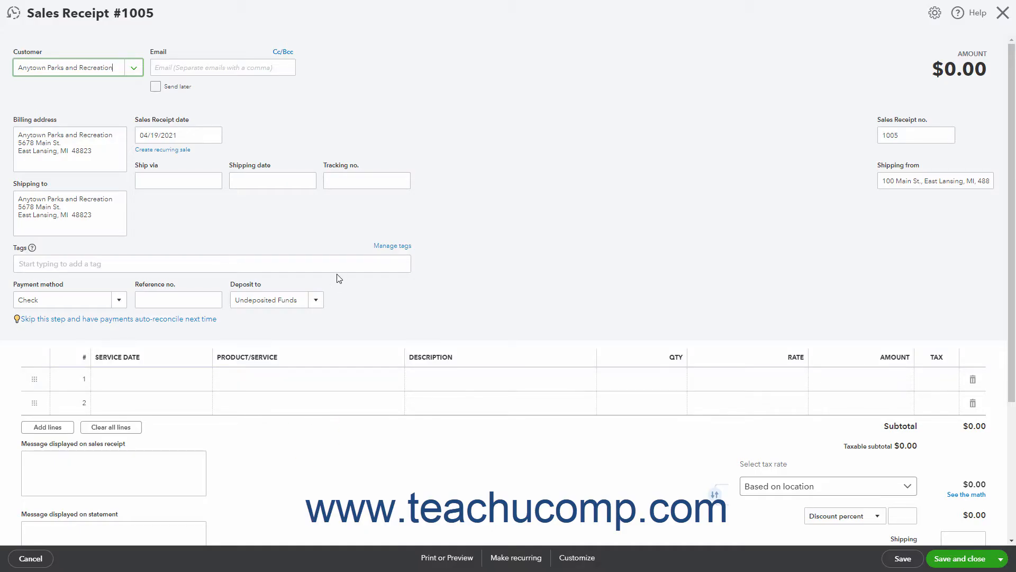
- Examine the receipt's email, Cc/Bcc, billing address, receipt number, shipping origin and tags fields
click(228, 65)
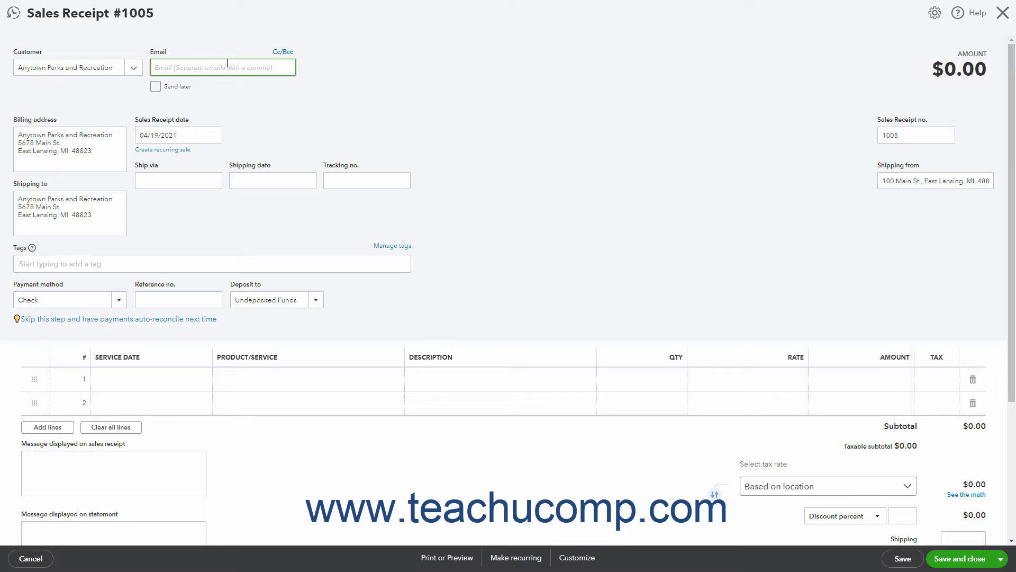
click(282, 54)
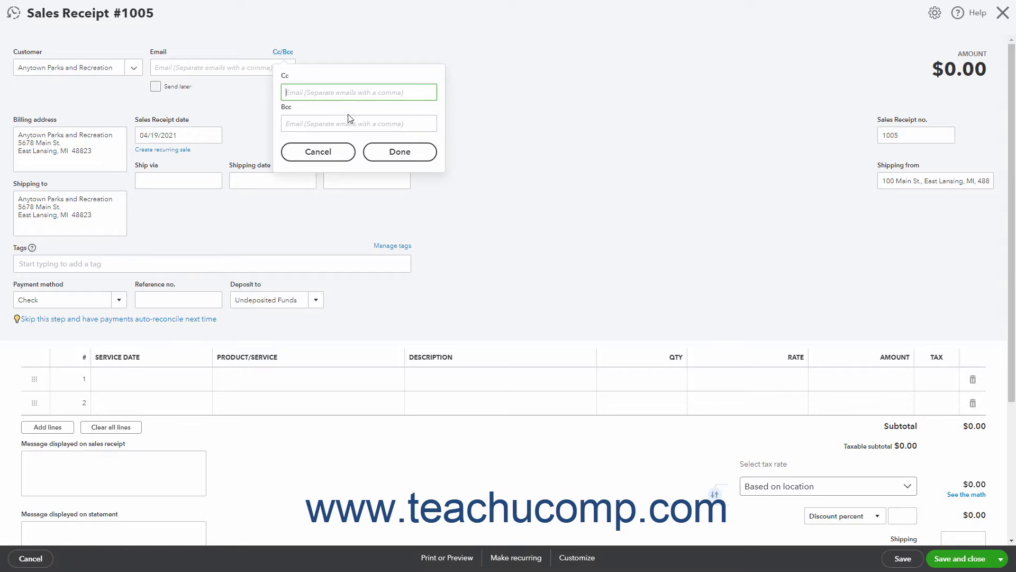
click(328, 153)
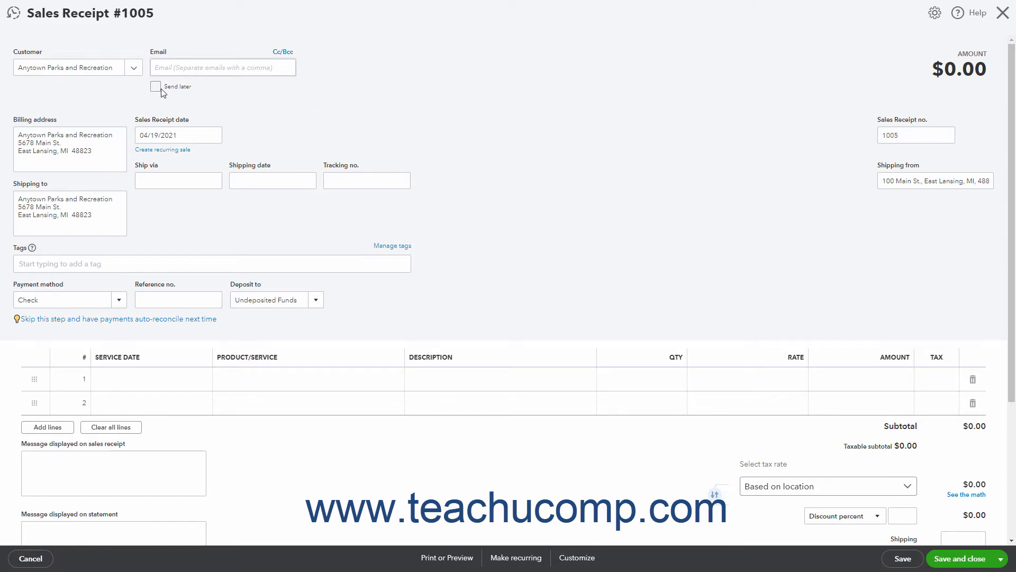
click(119, 139)
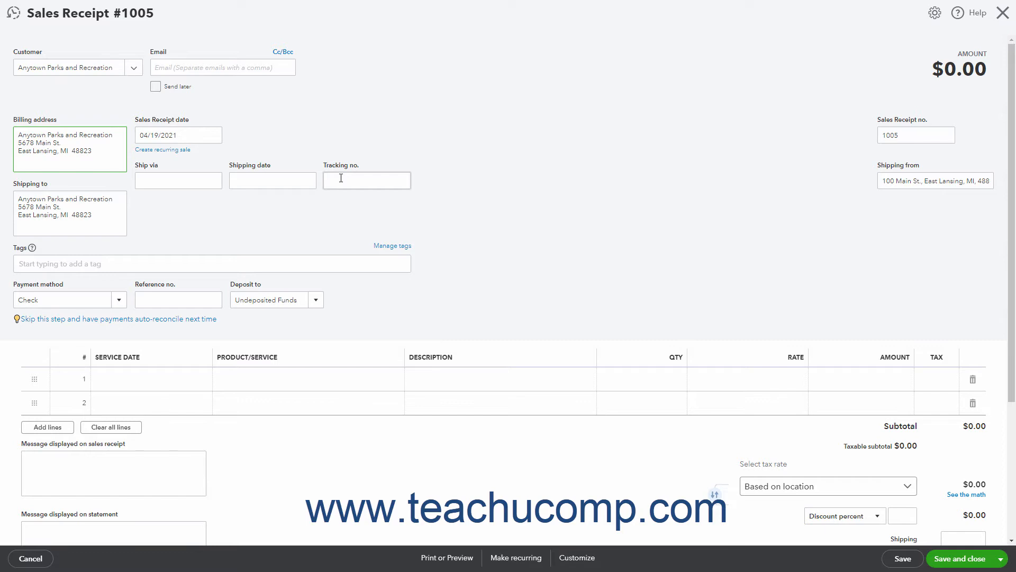
click(932, 138)
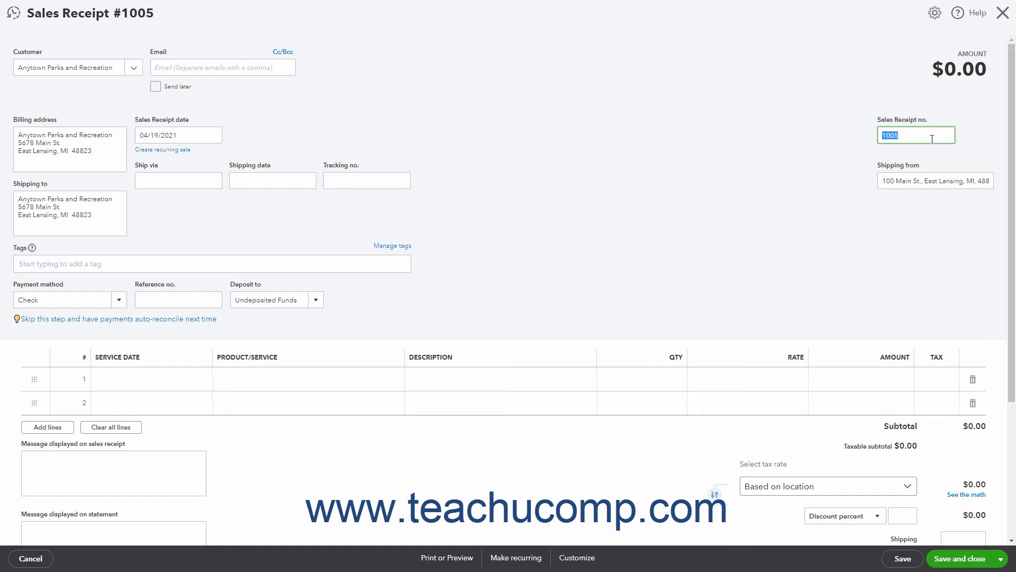
click(914, 170)
click(213, 263)
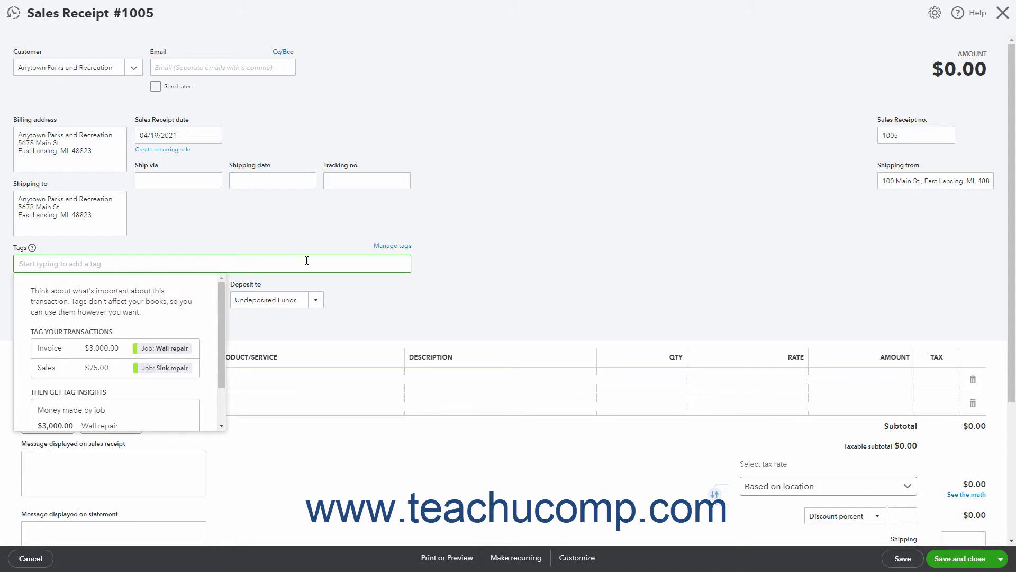
click(445, 264)
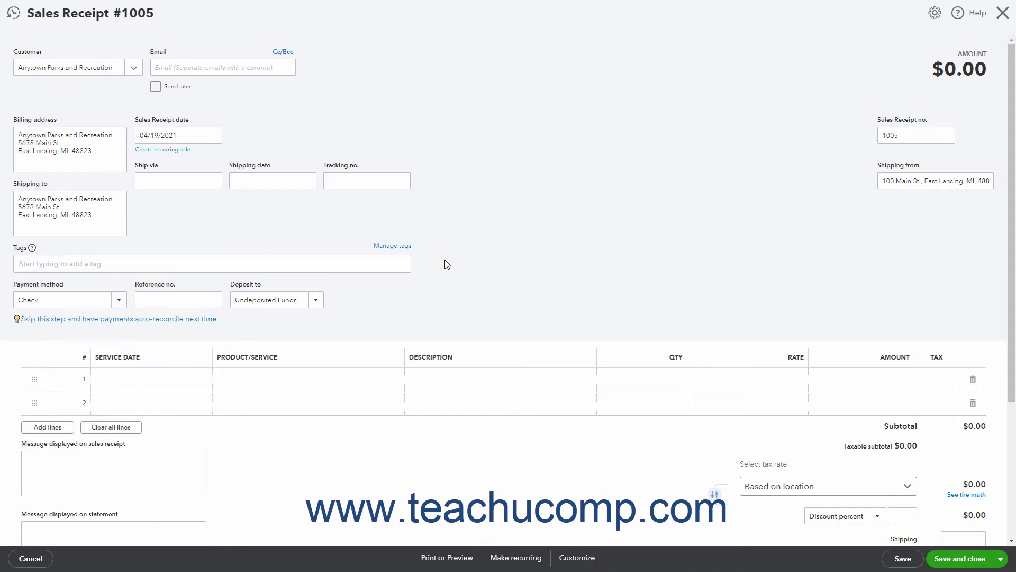
- Set the payment method to Cash and deposit the payment to Undeposited Funds
click(116, 300)
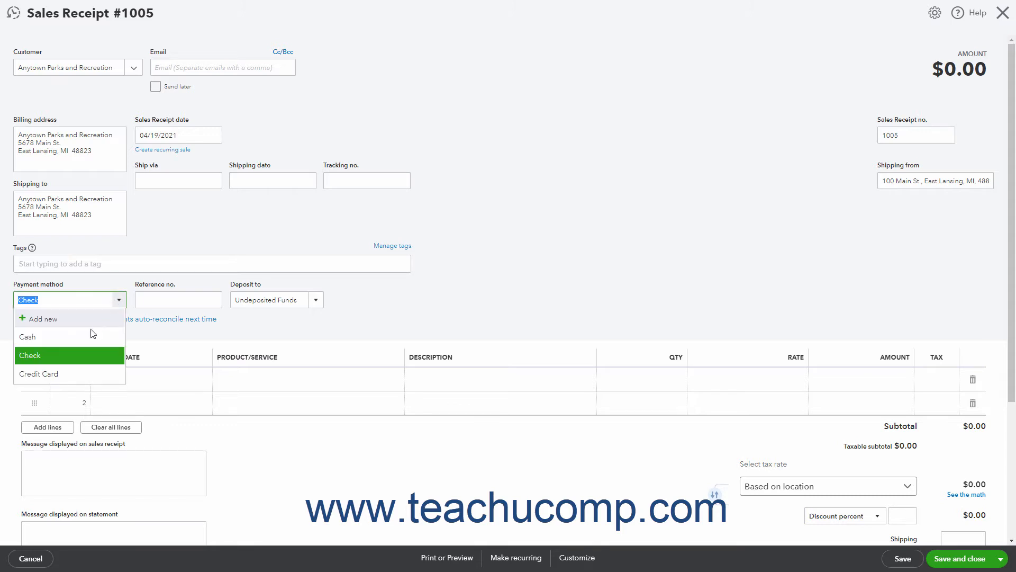
click(88, 339)
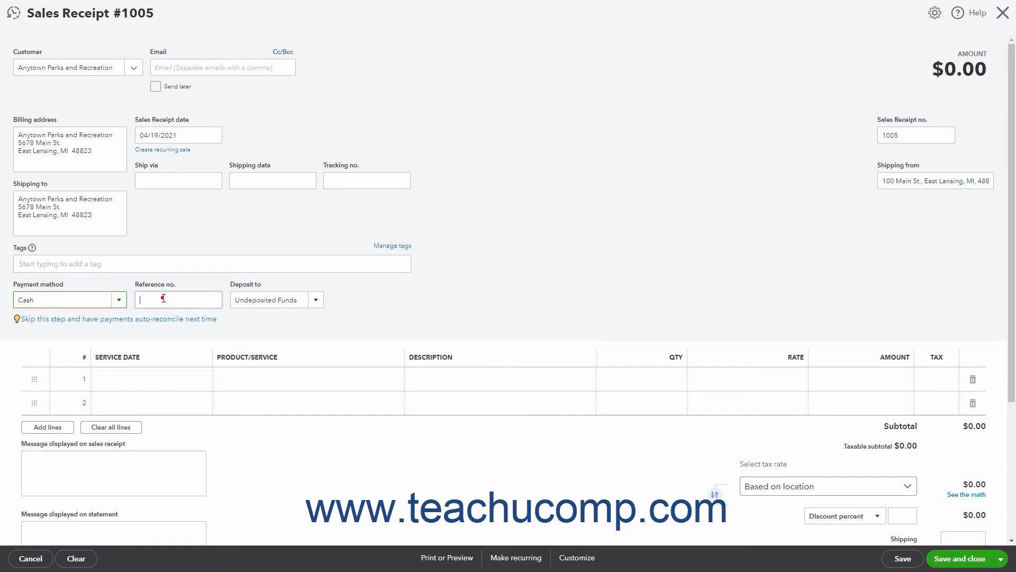
click(145, 299)
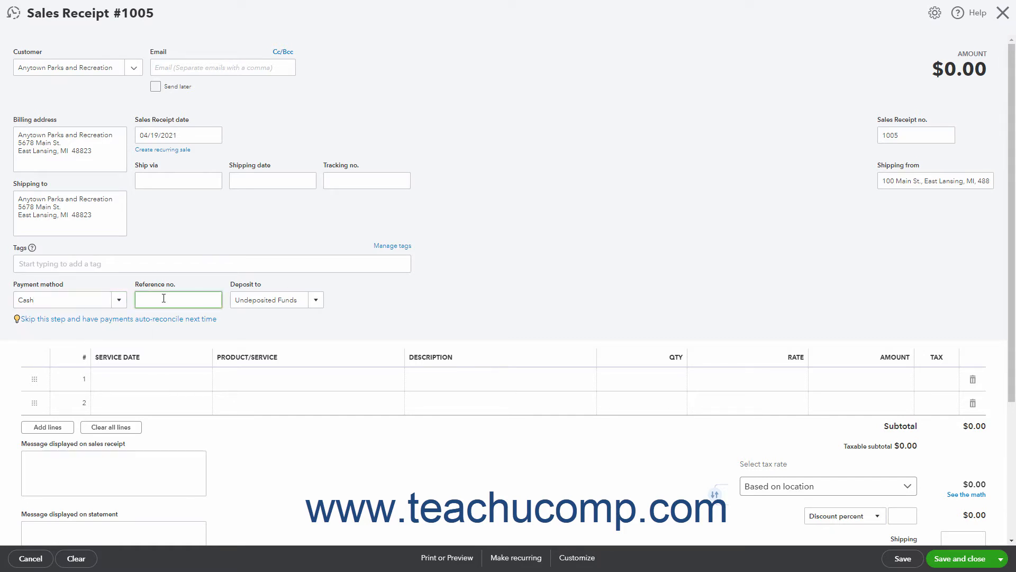
click(314, 301)
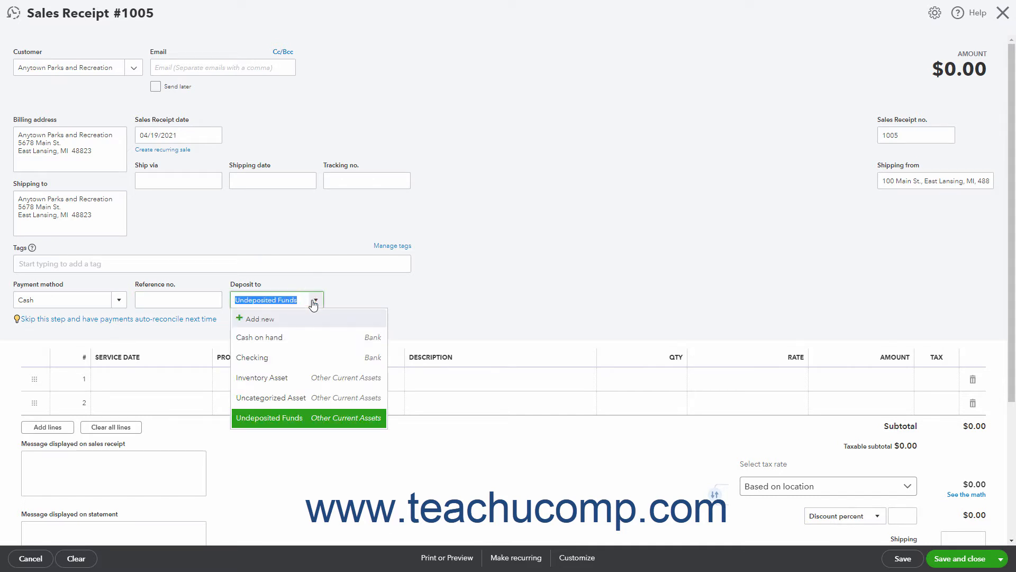
click(295, 418)
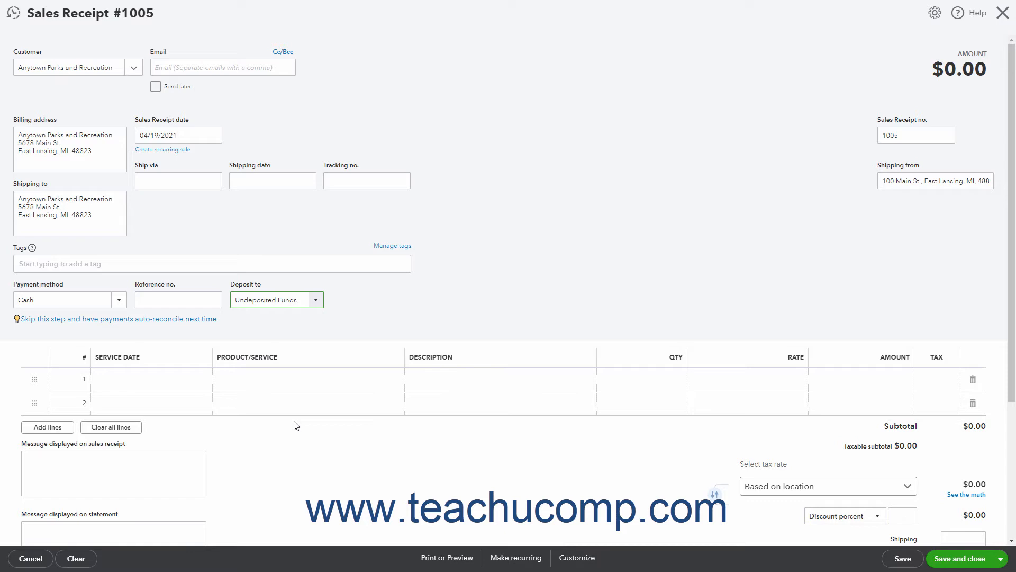
- Add the Composite Football product on the first line of the receipt with a quantity of 3
click(169, 380)
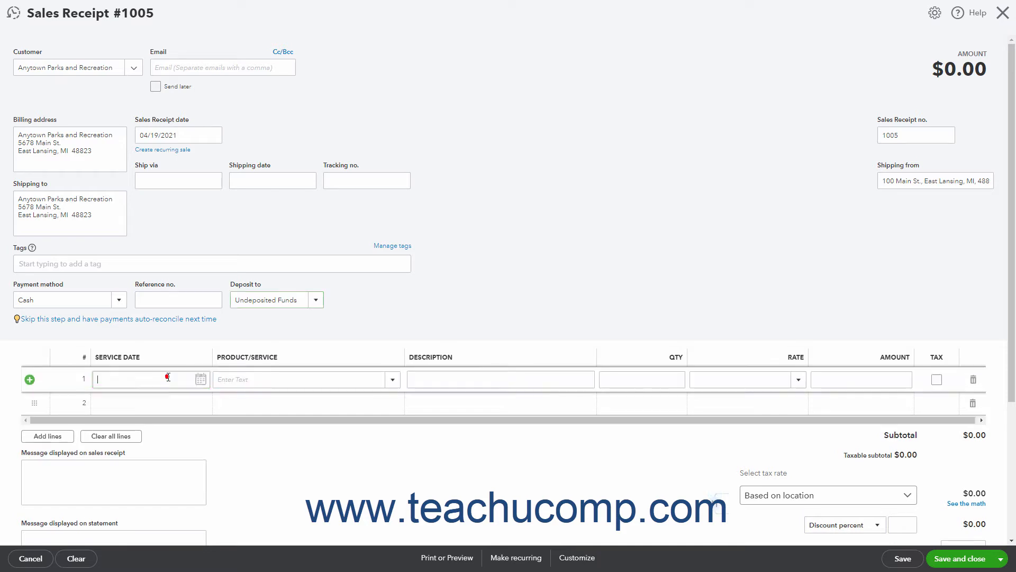
click(258, 381)
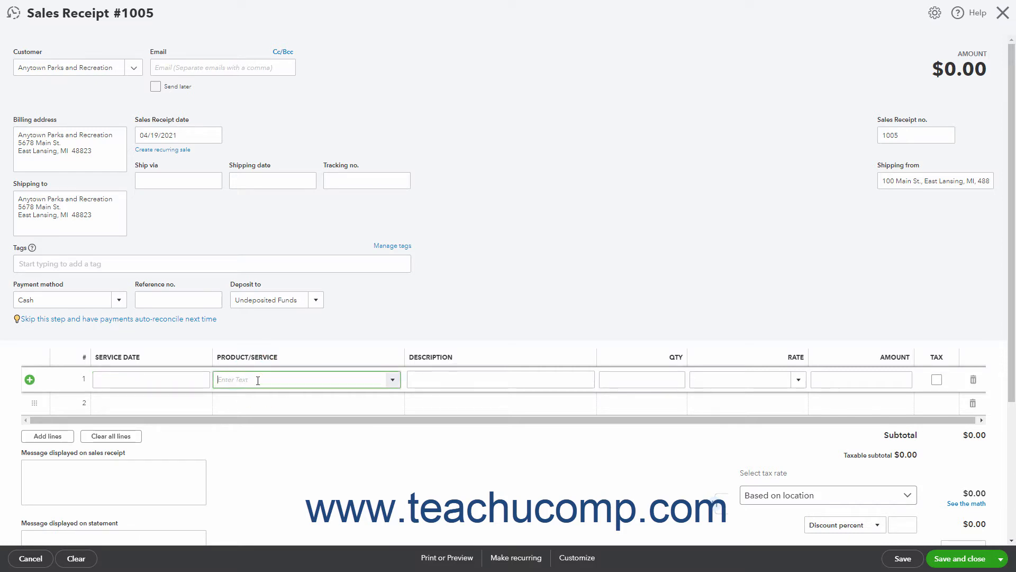
click(392, 380)
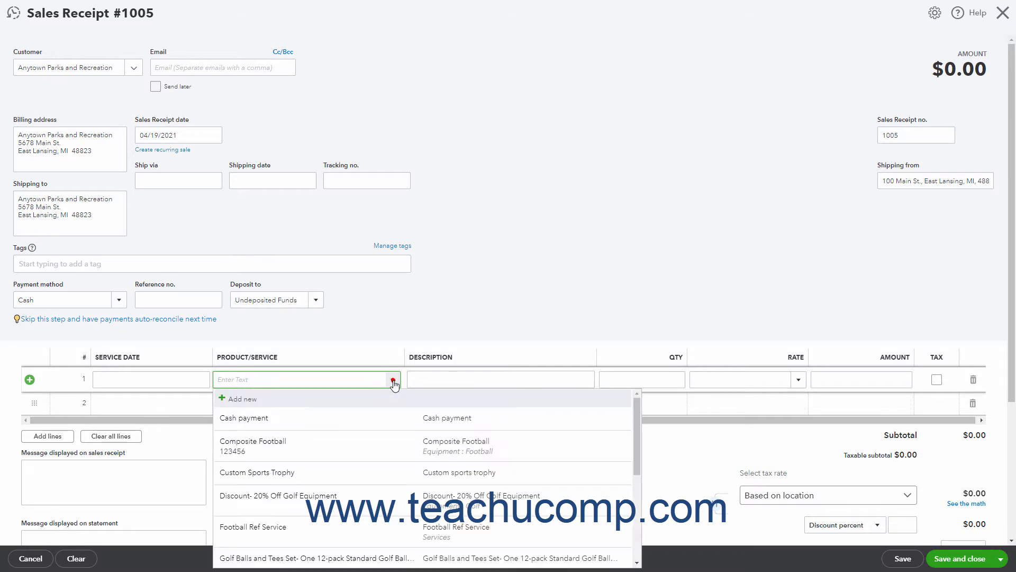
click(355, 437)
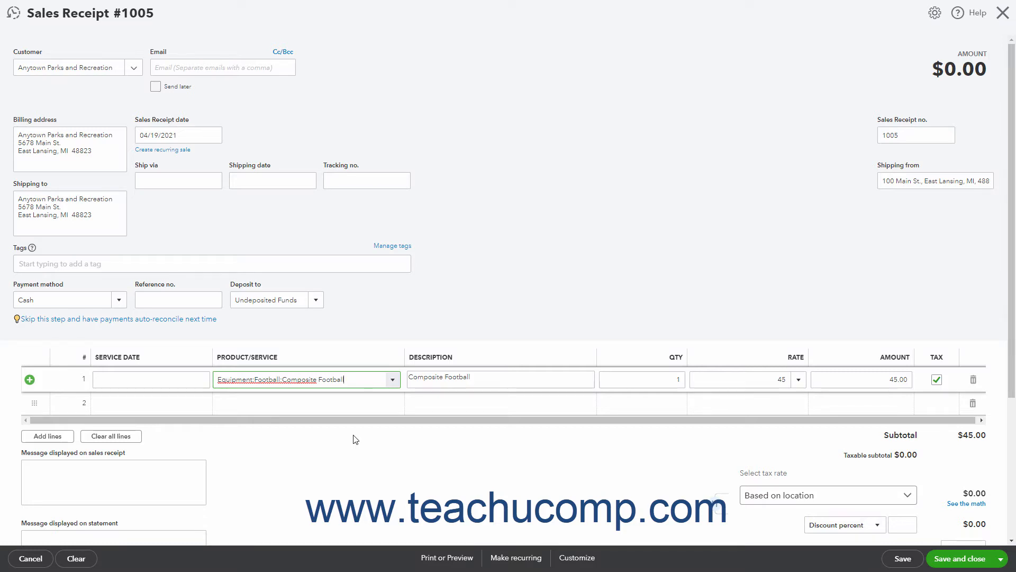
click(500, 379)
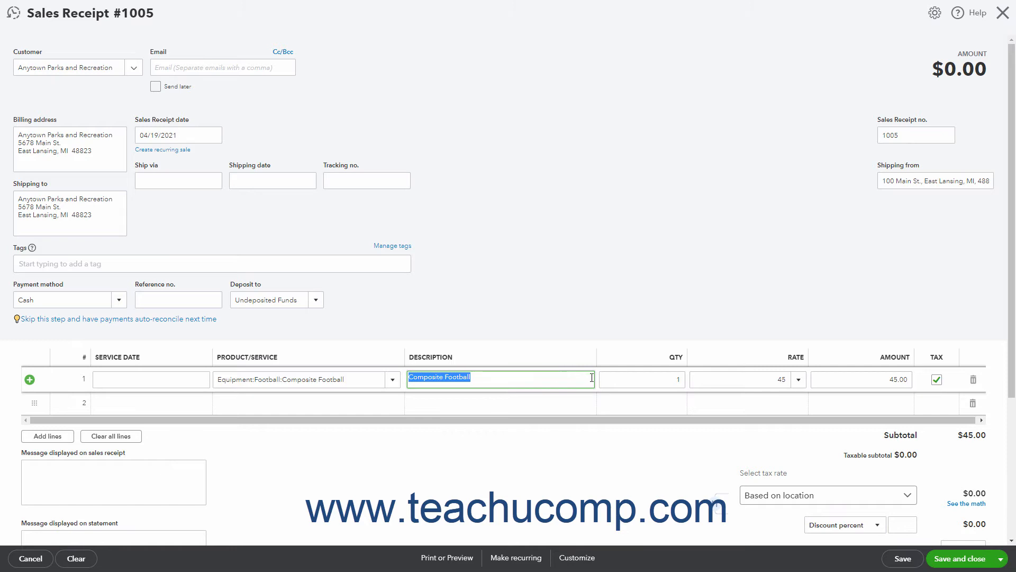
click(616, 379)
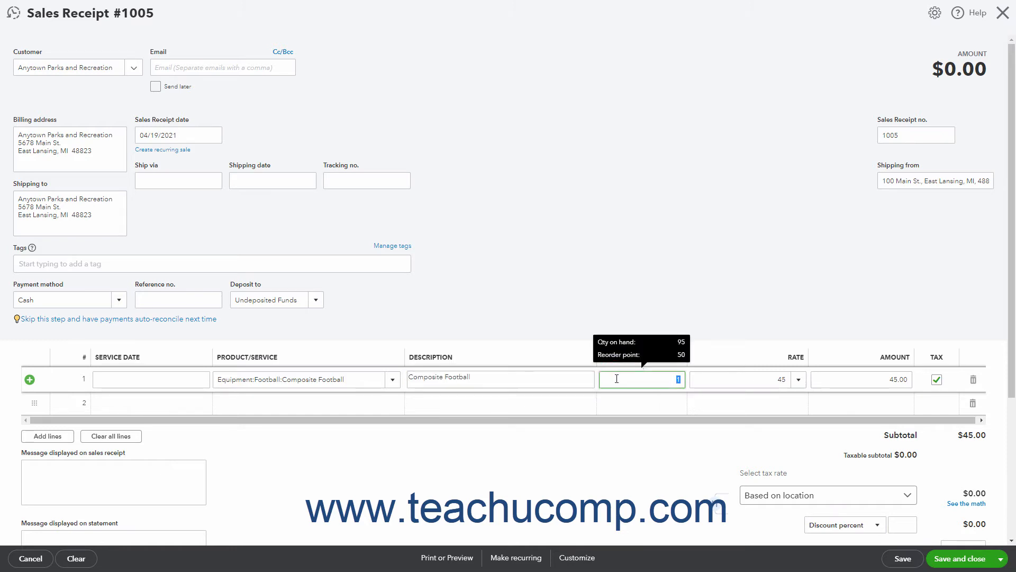
text(3)
key(Tab)
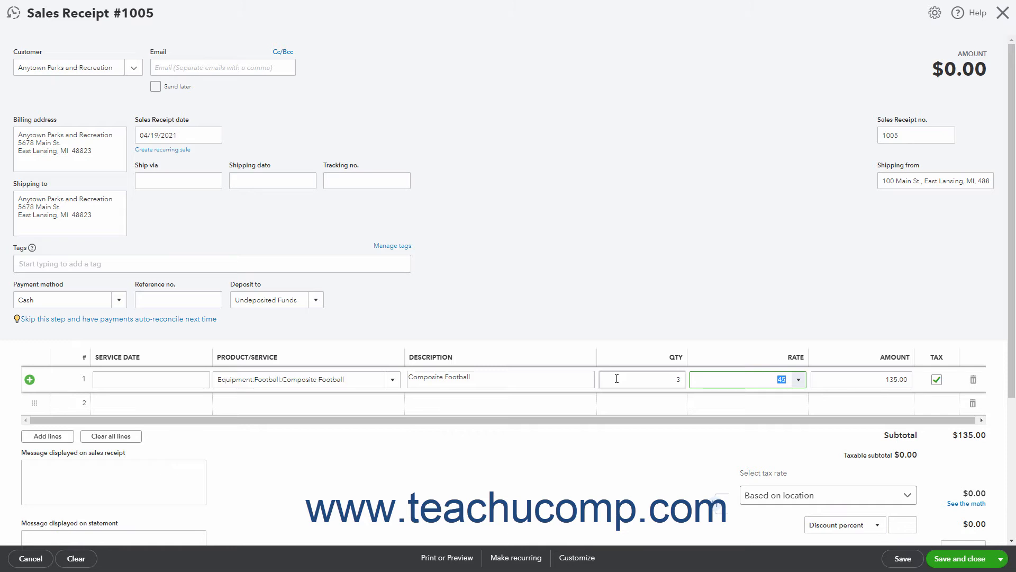
key(Tab)
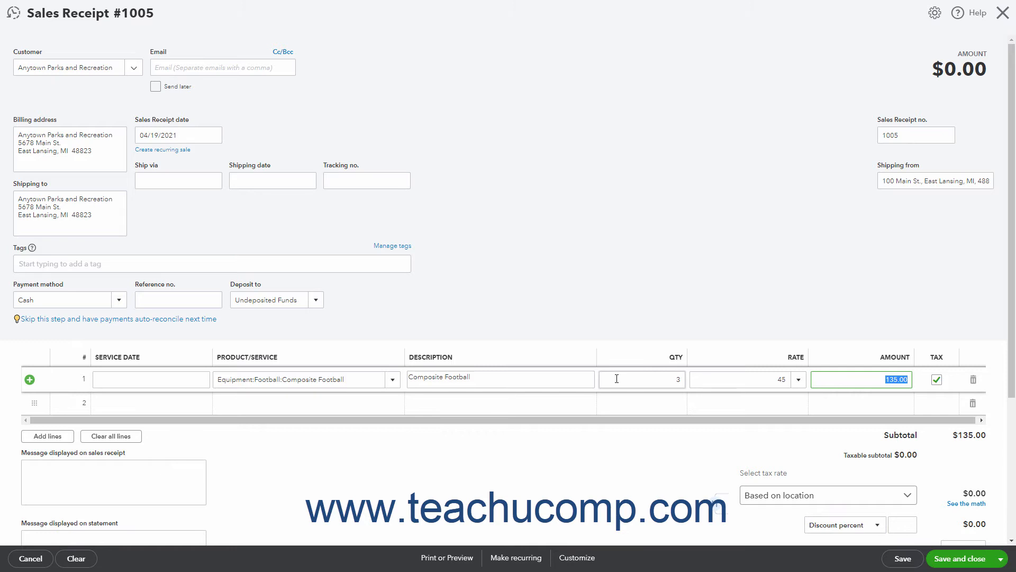
click(936, 379)
- Add the Leather Football product on the second line of the receipt with a quantity of 2
click(353, 404)
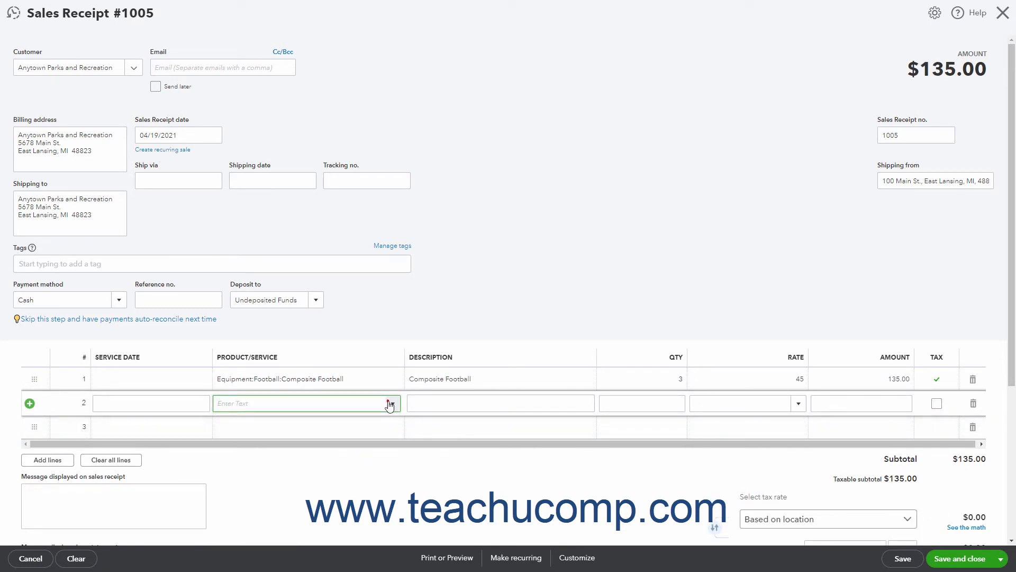
click(390, 404)
scroll(372, 390, down, 3)
click(344, 386)
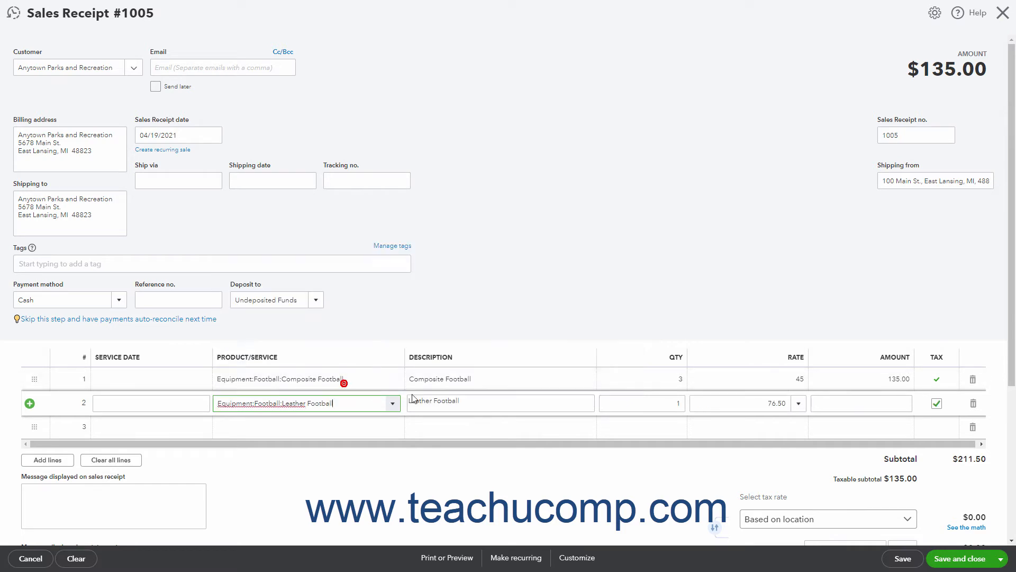
click(642, 401)
key(BackSpace)
text(2)
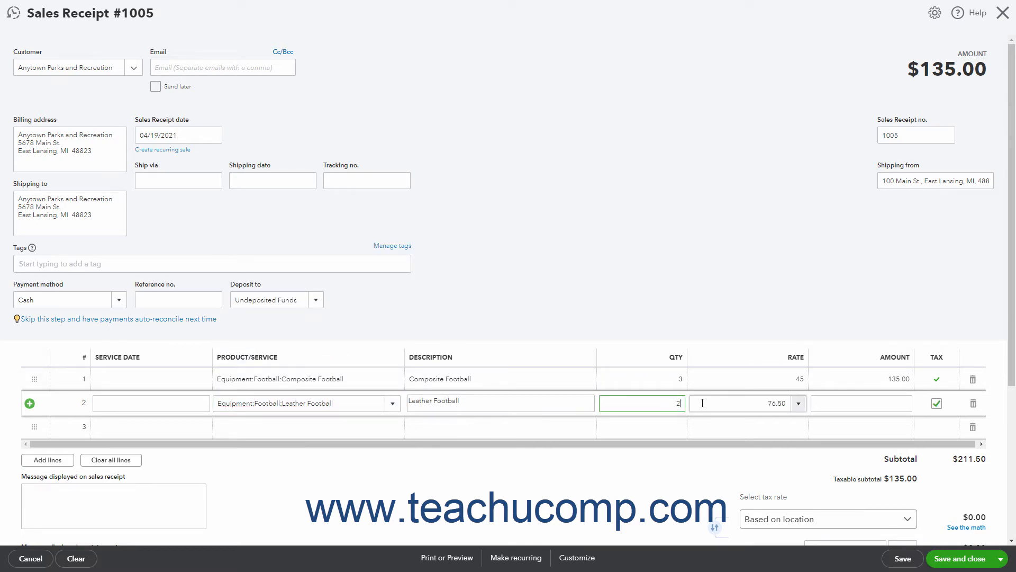
key(Tab)
key(Tab)
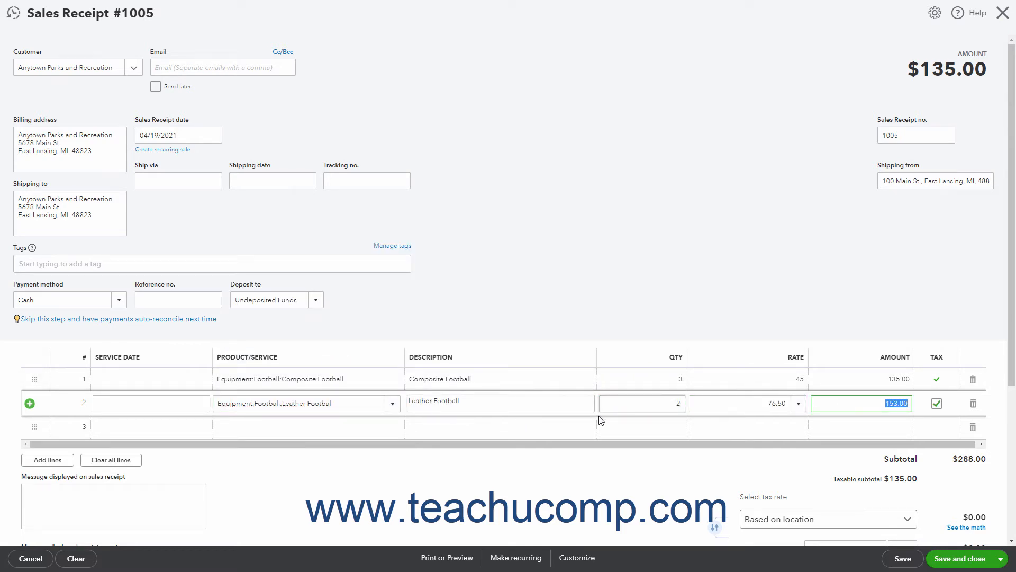
- Reorder the receipt lines so that Composite Football comes below Leather Football
click(41, 382)
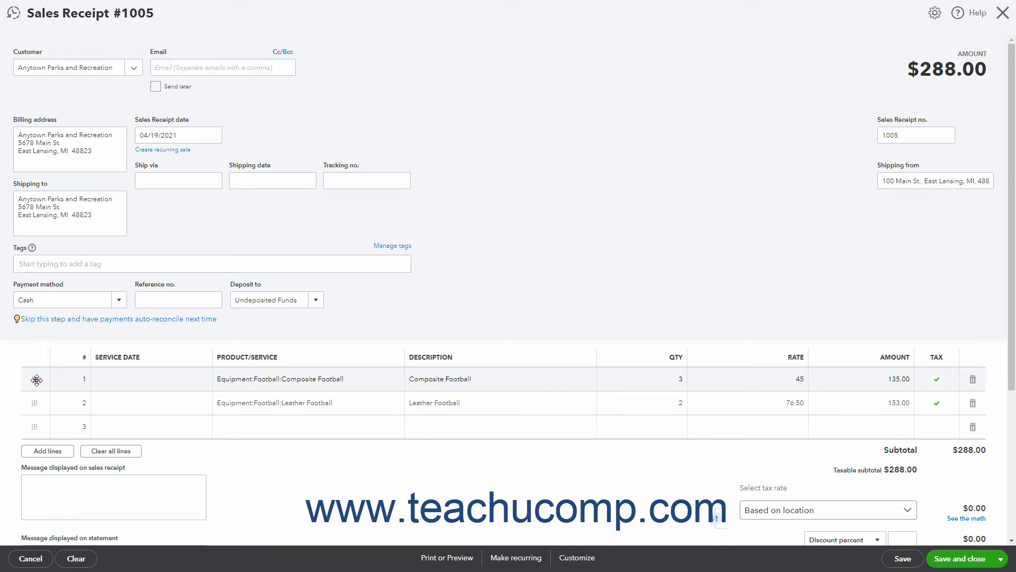
drag(37, 379, 39, 416)
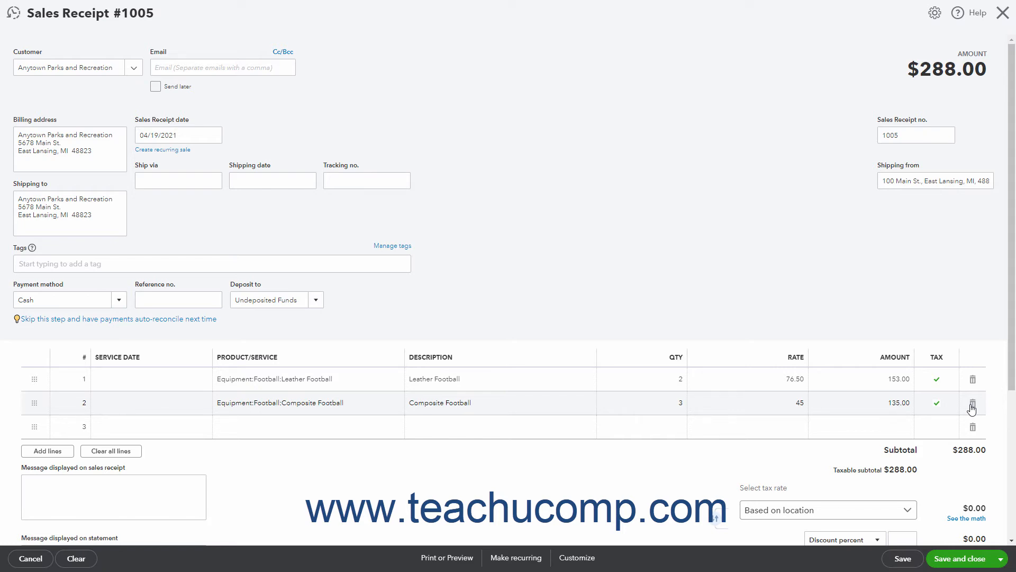
click(359, 430)
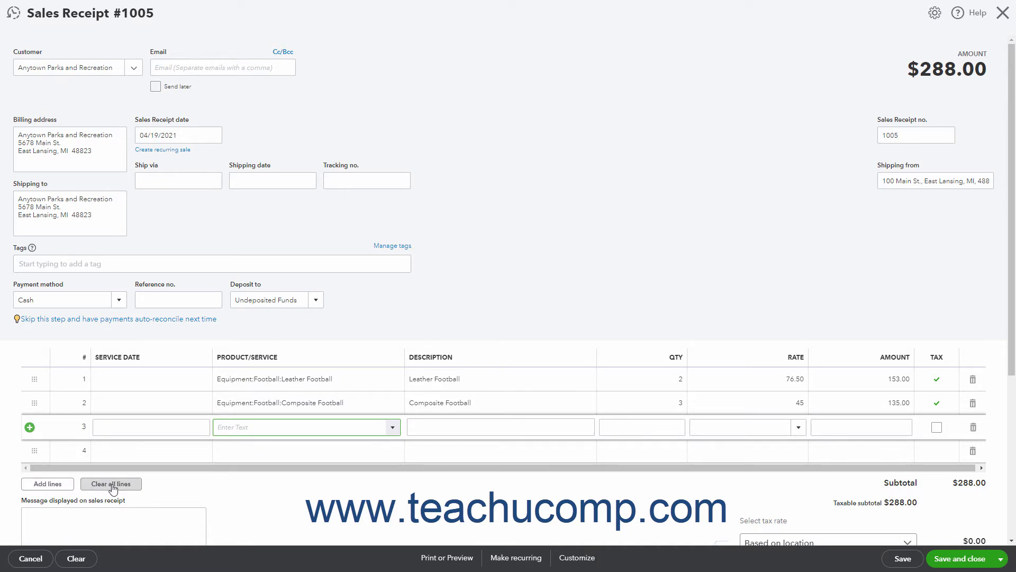
scroll(122, 473, down, 5)
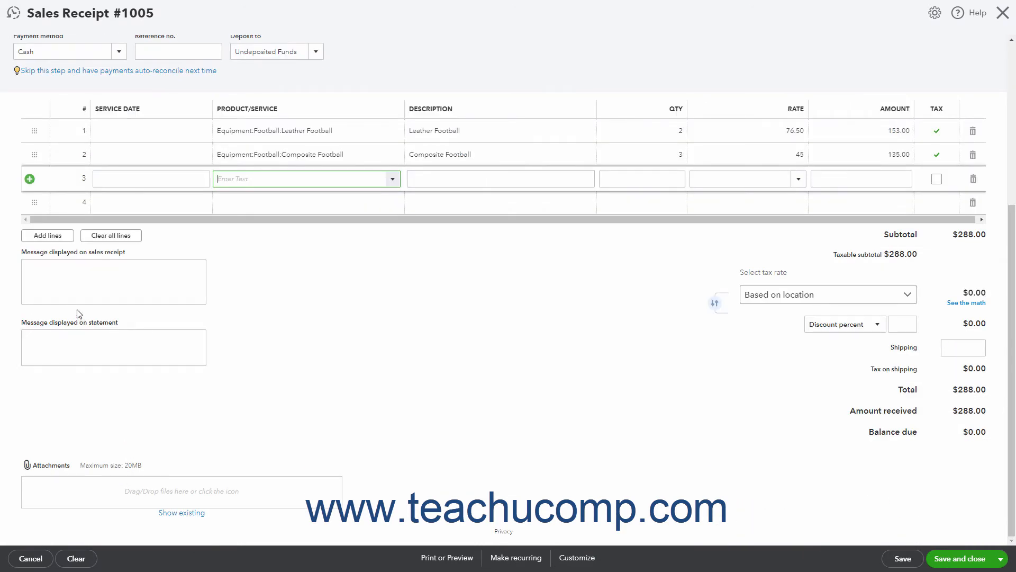
click(81, 284)
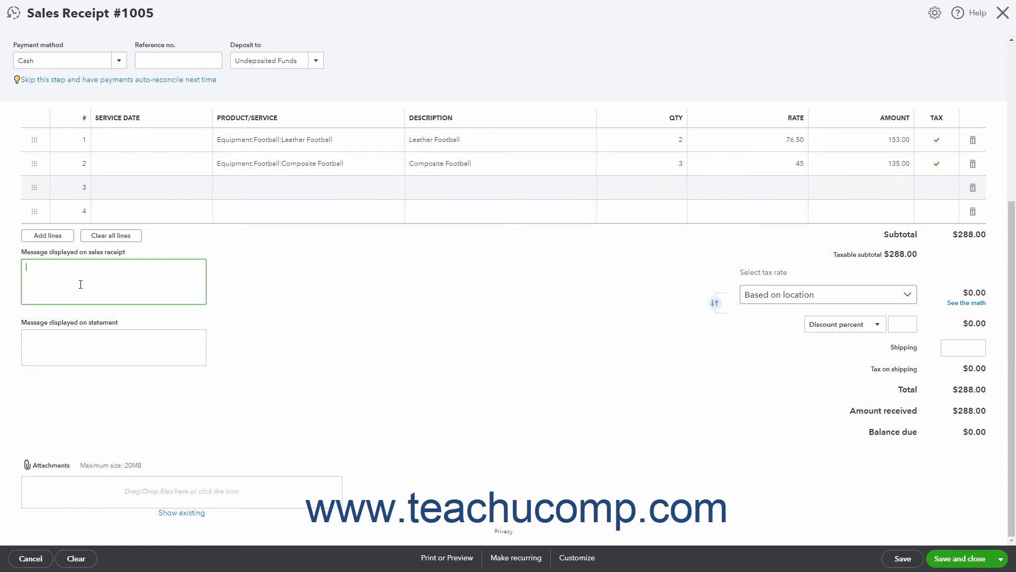
click(110, 354)
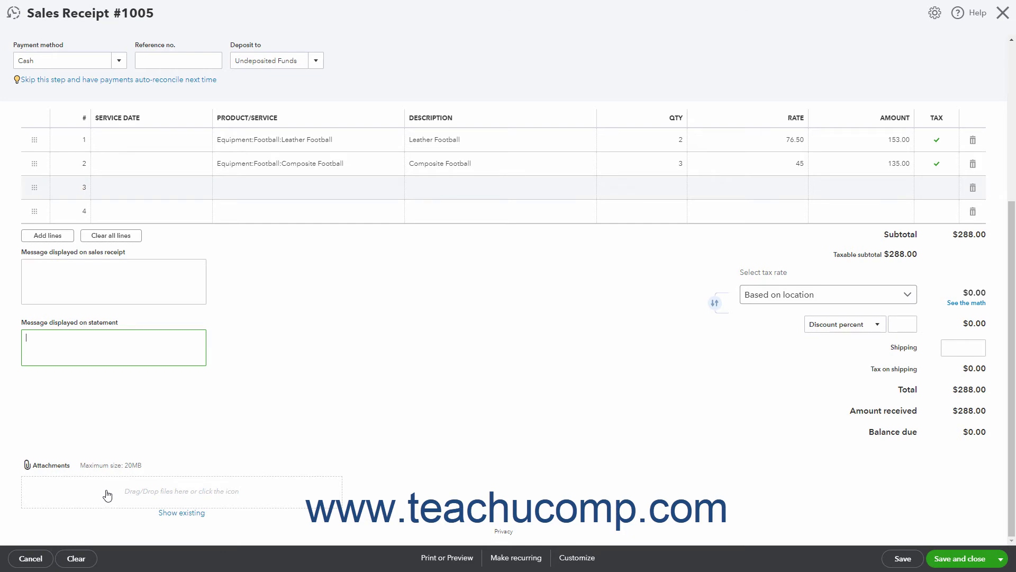
- Browse for a file to attach to the sales receipt, and cancel without attaching one
click(107, 493)
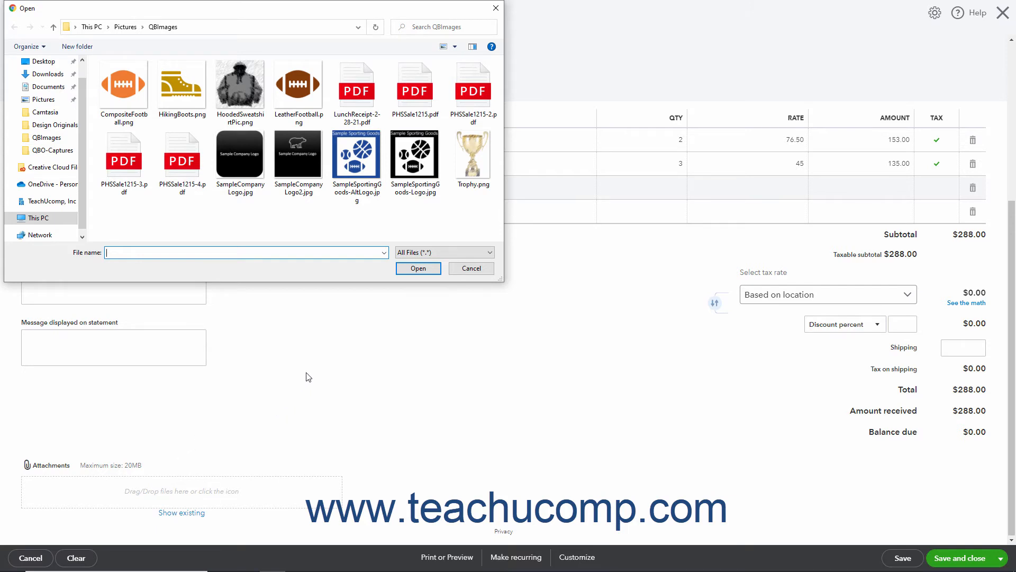
click(479, 271)
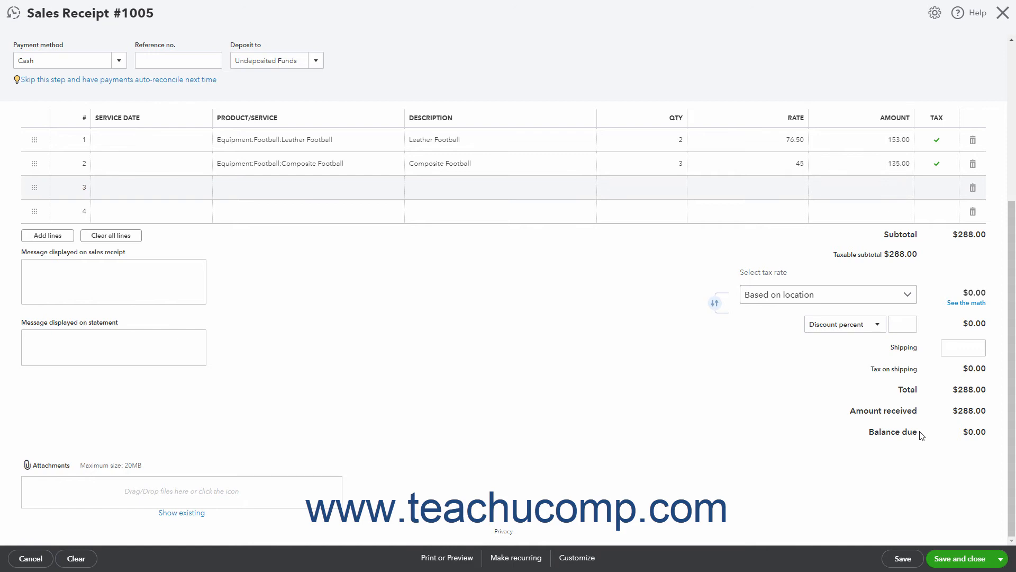
- Review the available tax rate options and the sales tax calculation details for the receipt's customer
click(910, 294)
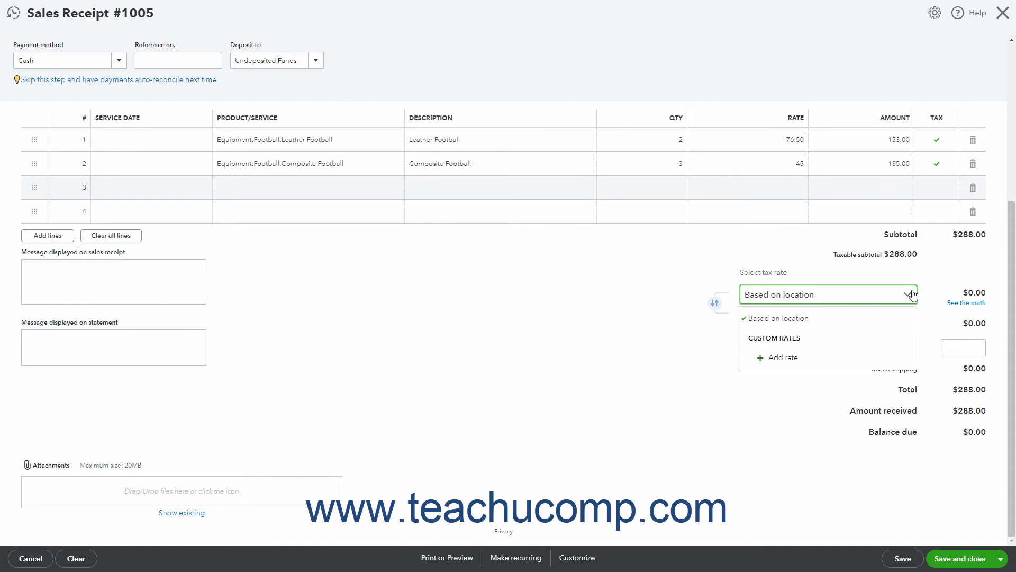
click(912, 294)
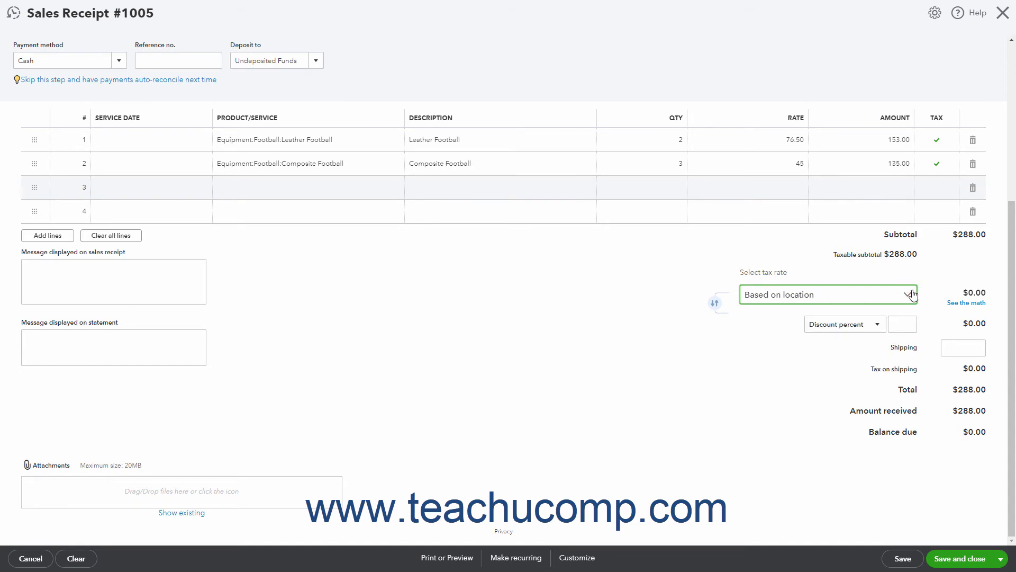
click(964, 307)
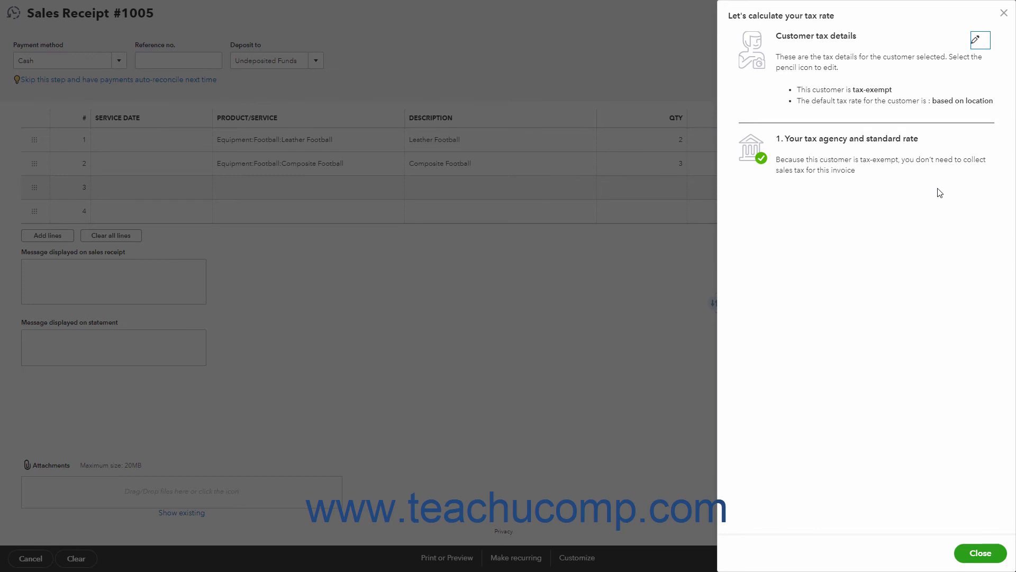
click(981, 553)
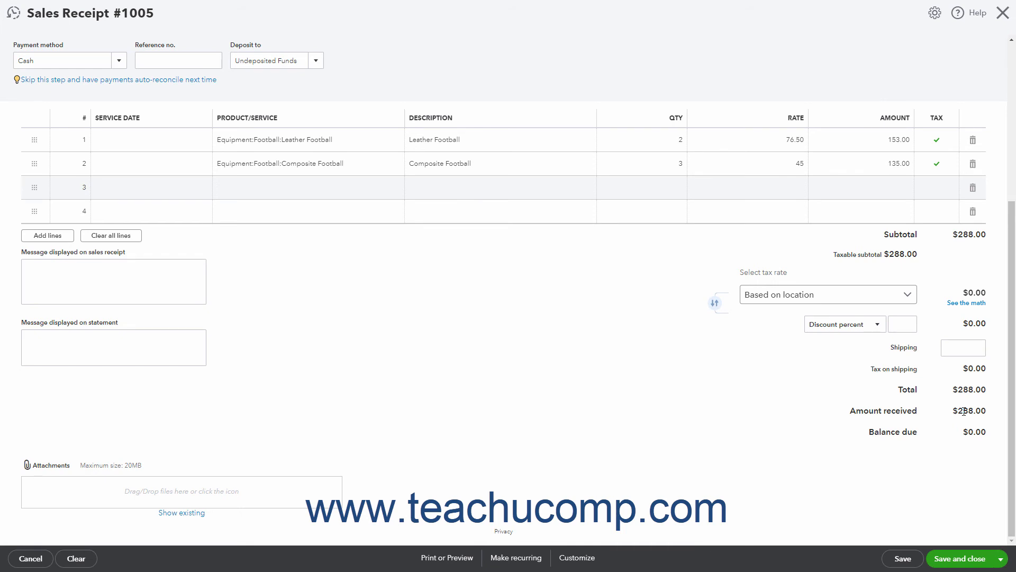
click(907, 295)
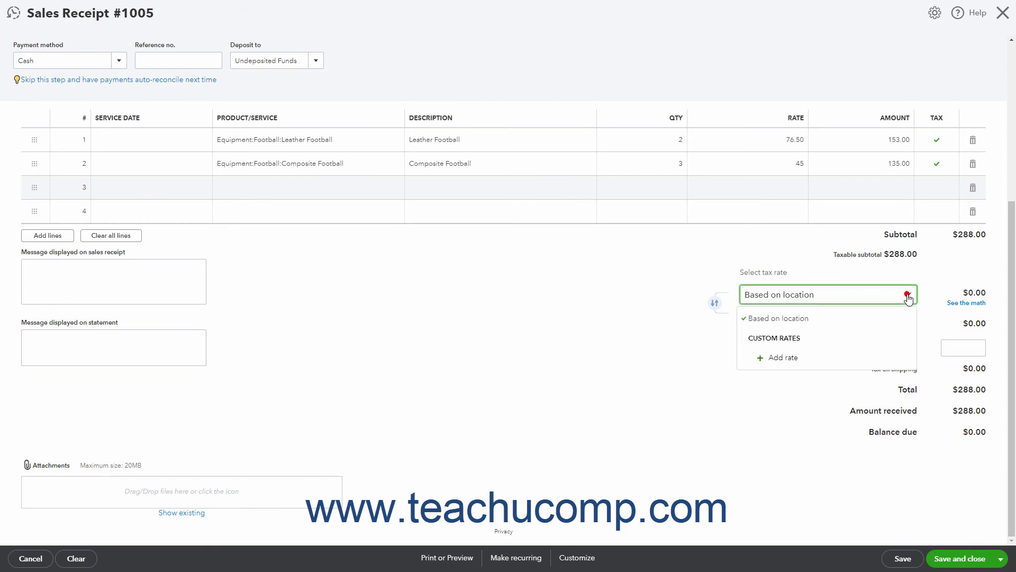
click(909, 298)
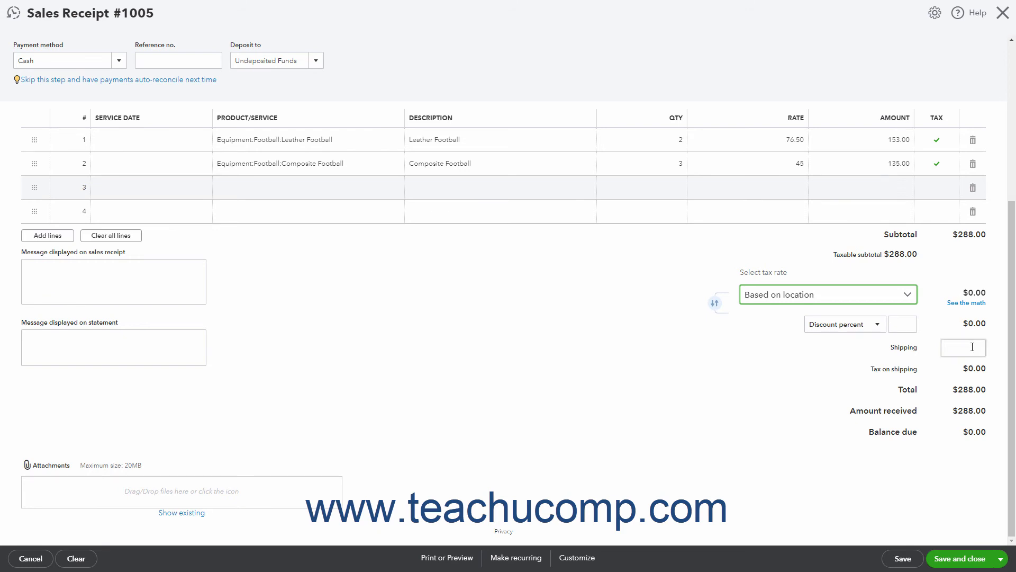
- Review the discount type choices on the receipt, keeping Discount percent with an empty discount amount
click(895, 325)
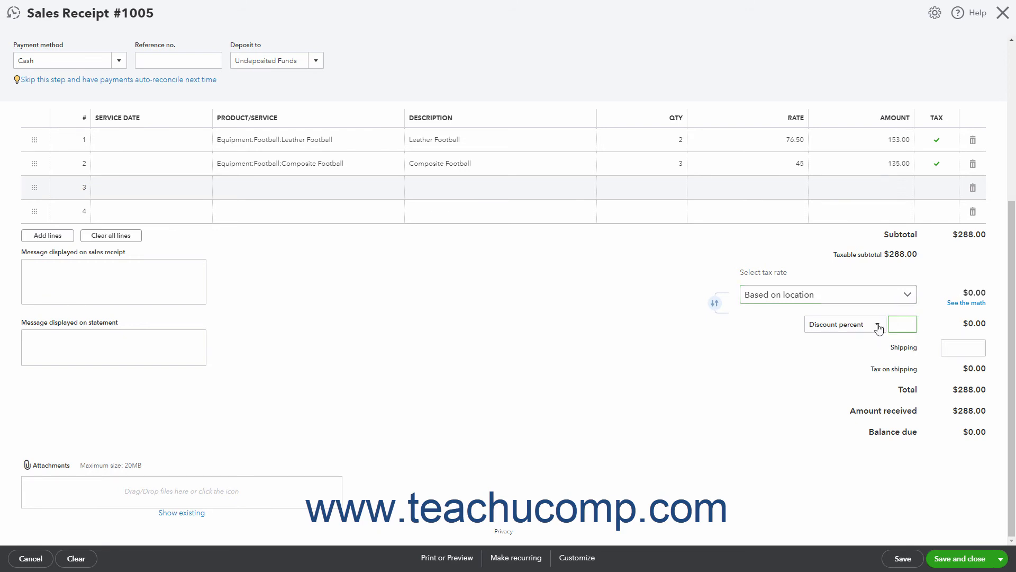
click(878, 326)
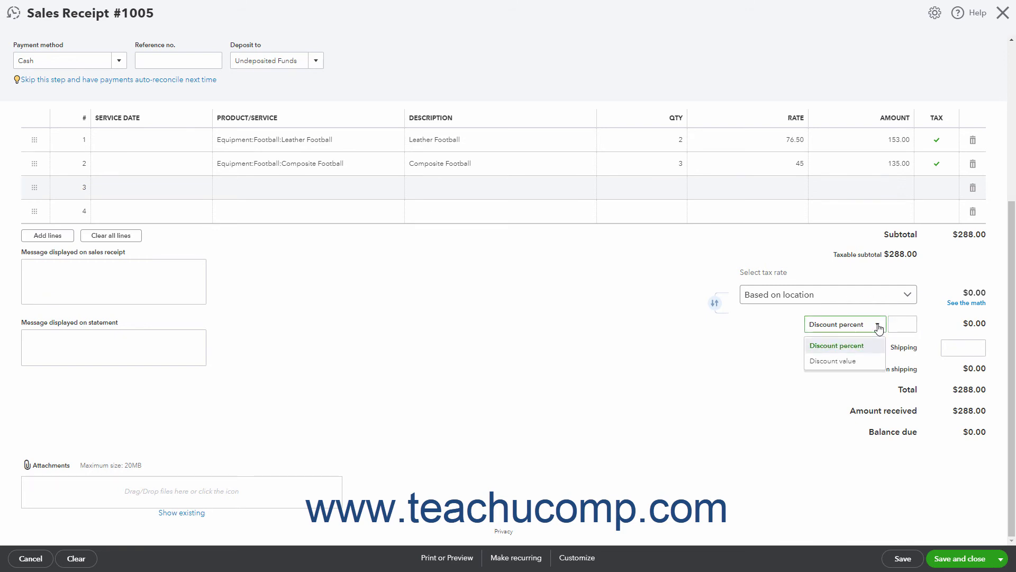
click(878, 327)
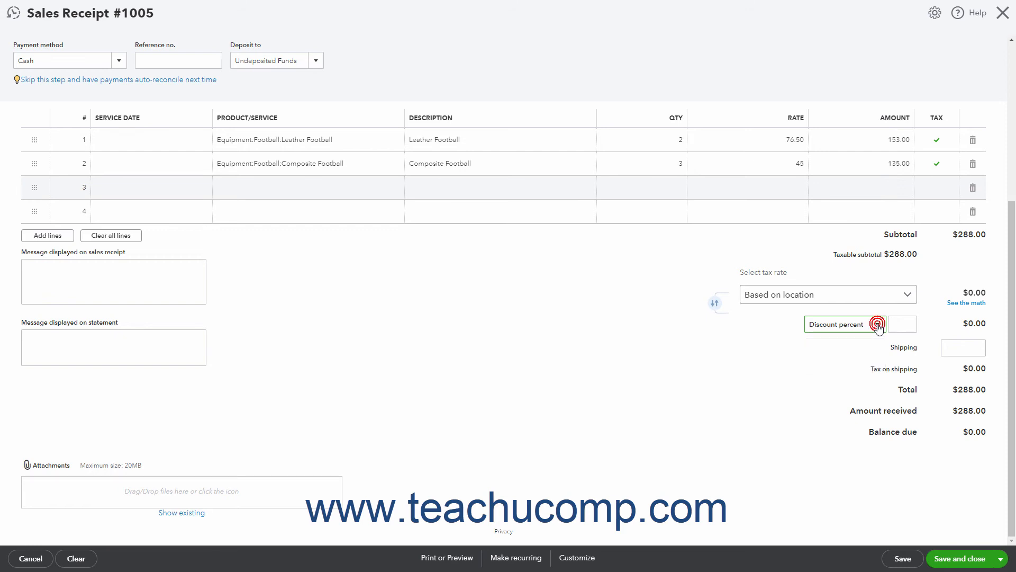
click(909, 323)
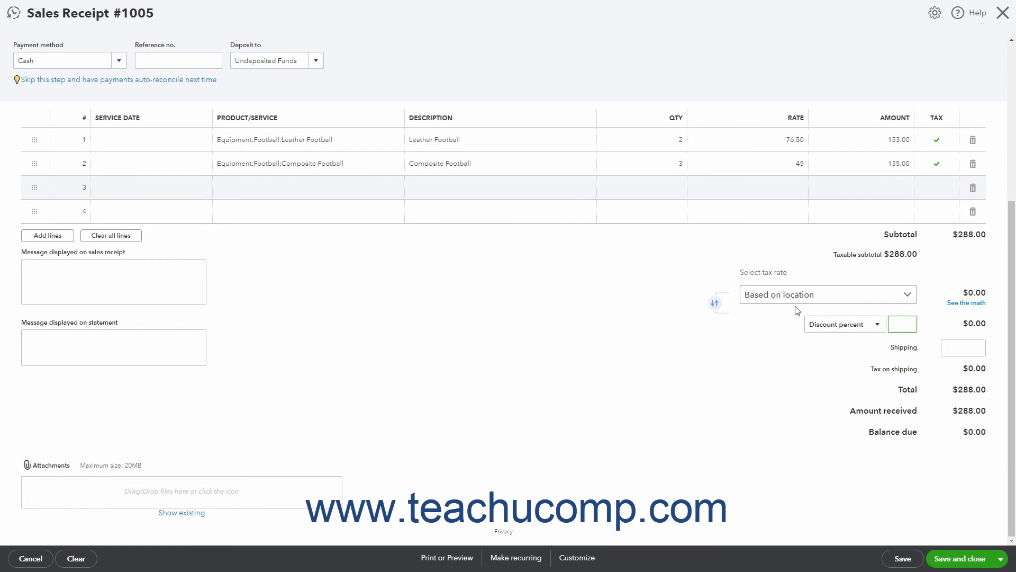
- Switch the order of discount and sales tax so that the discount comes before the tax calculation
click(715, 310)
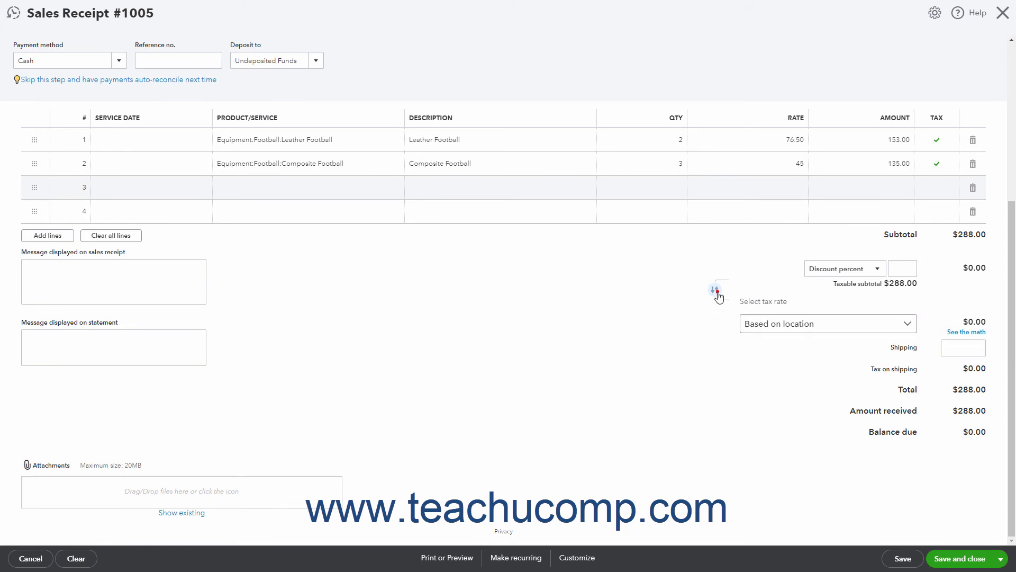
click(715, 290)
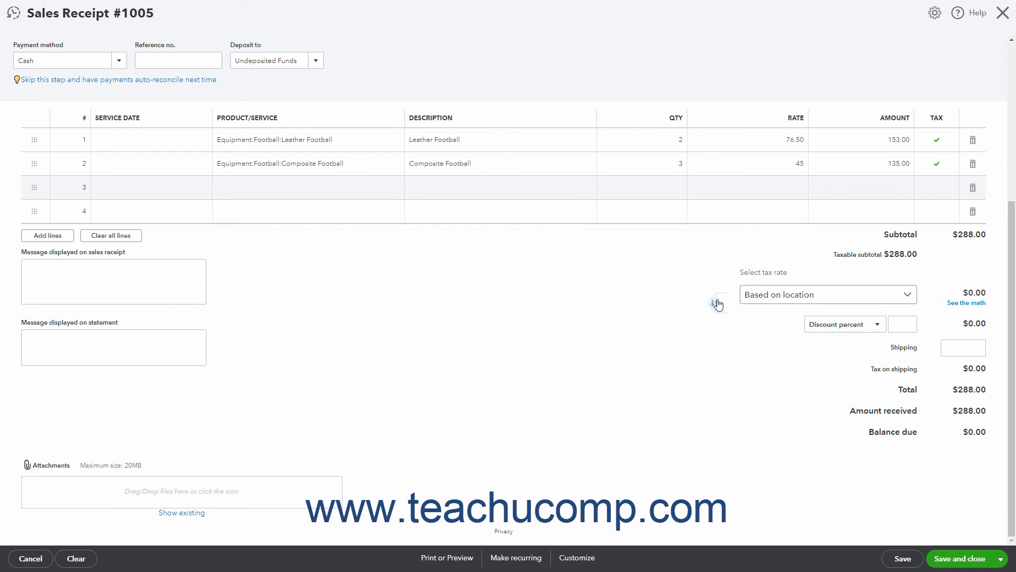
click(718, 306)
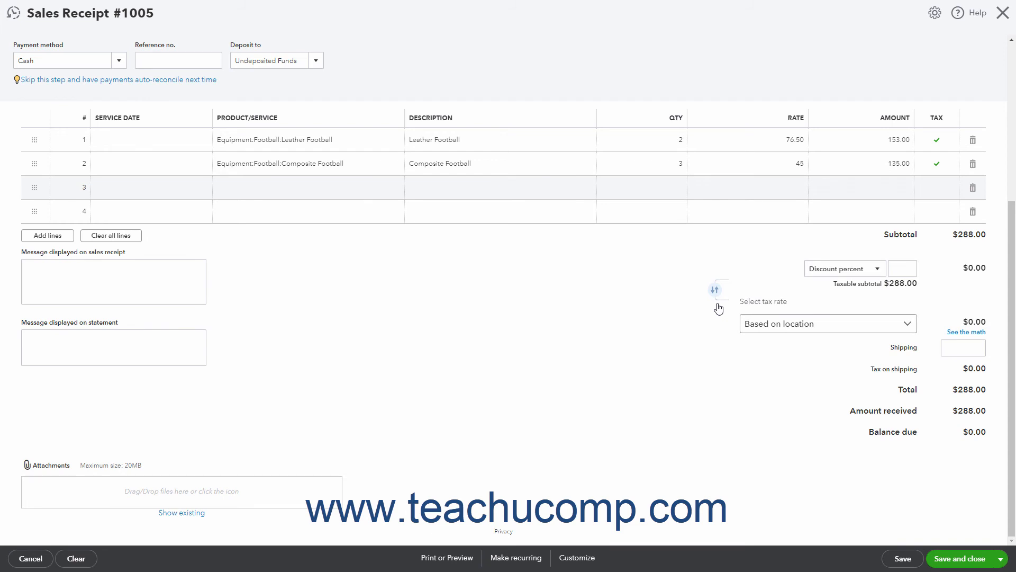
- Check the shipping and total area of the receipt and review the print and preview options
click(961, 350)
click(902, 392)
click(459, 560)
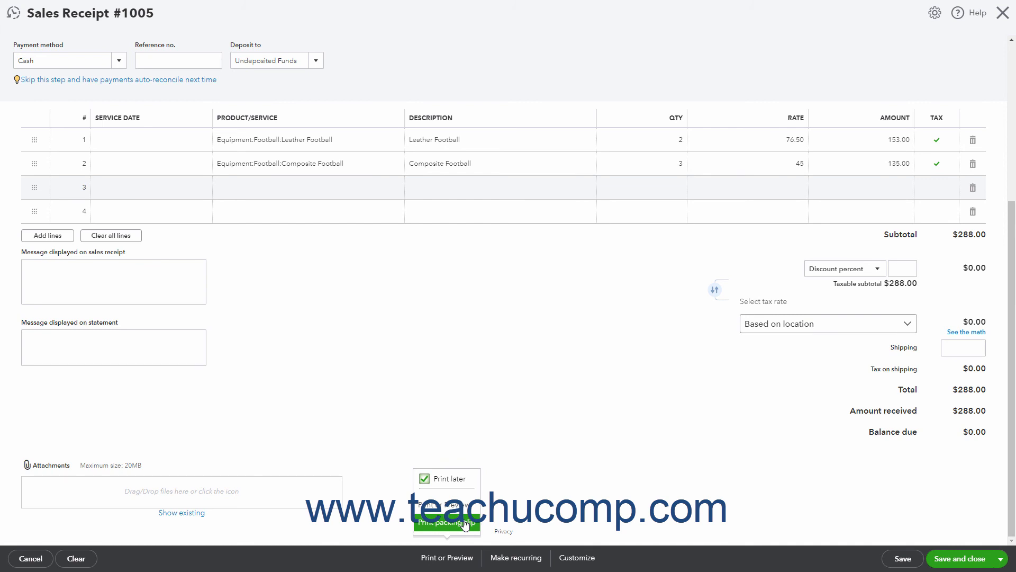
click(450, 560)
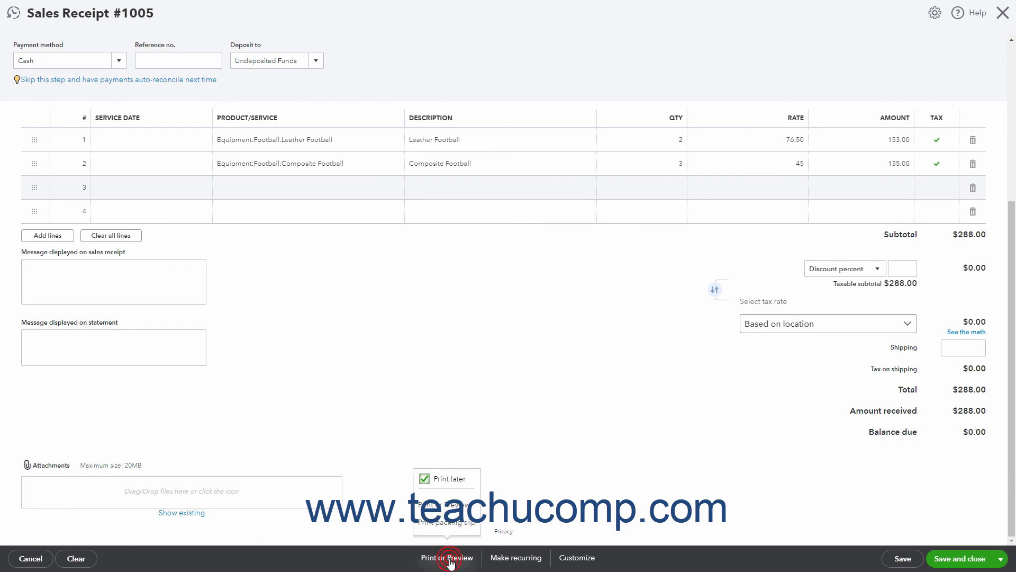
- View the recurring sales receipt template form, cancel it, and check the receipt's customization options
click(506, 561)
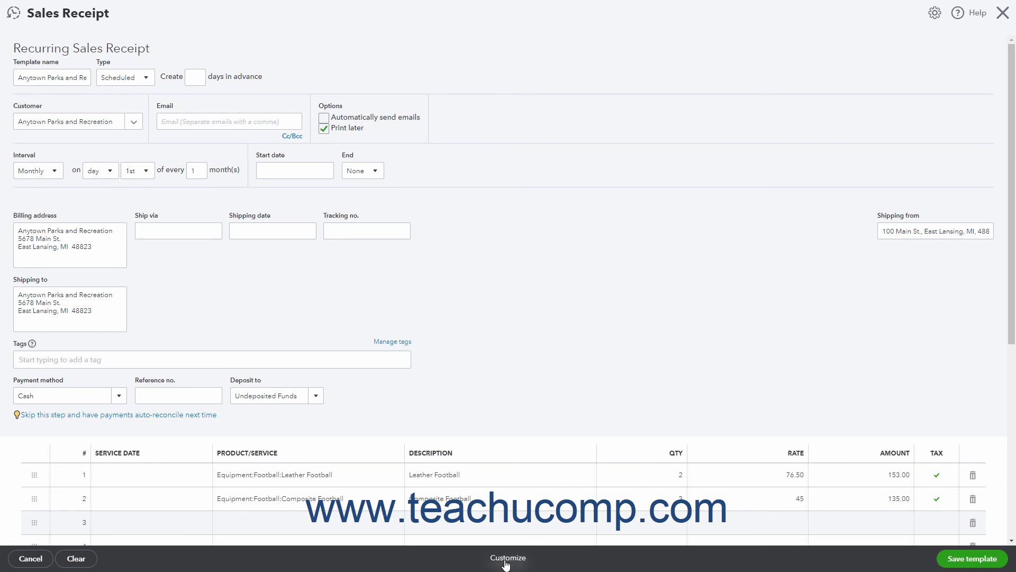
click(24, 560)
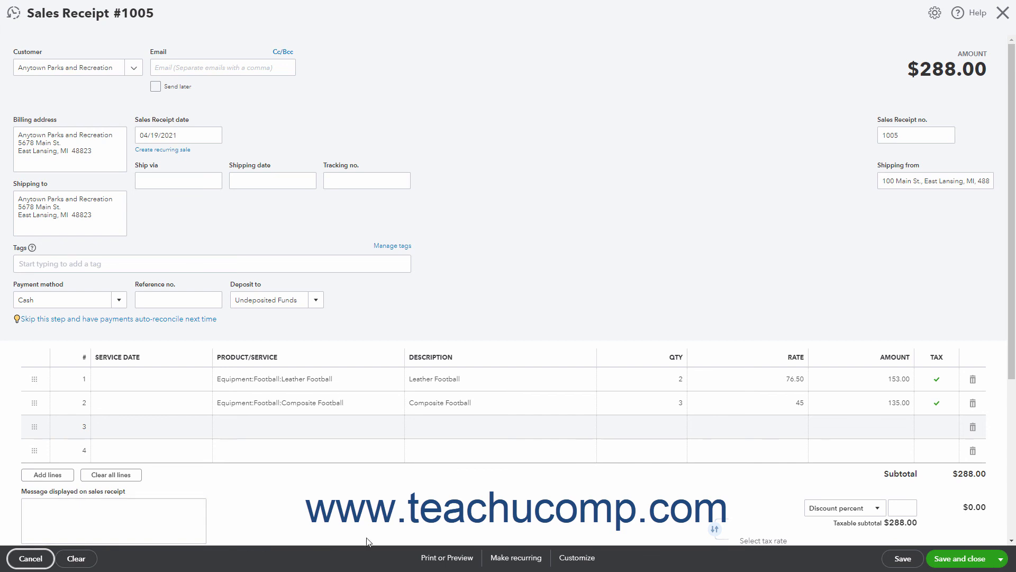
click(577, 560)
- Check the alternative save options and save the sales receipt while keeping it open
click(1000, 559)
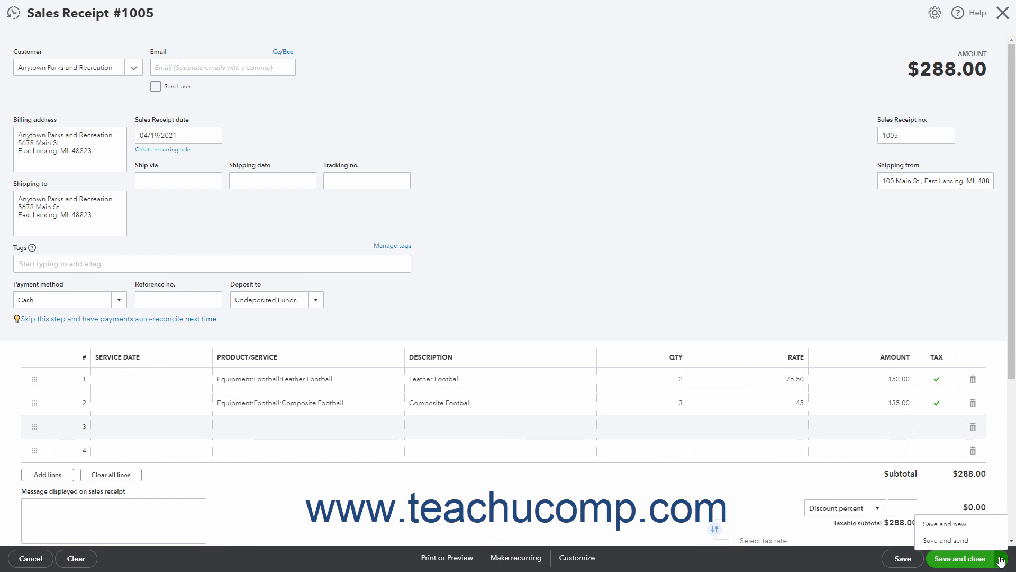
click(1000, 559)
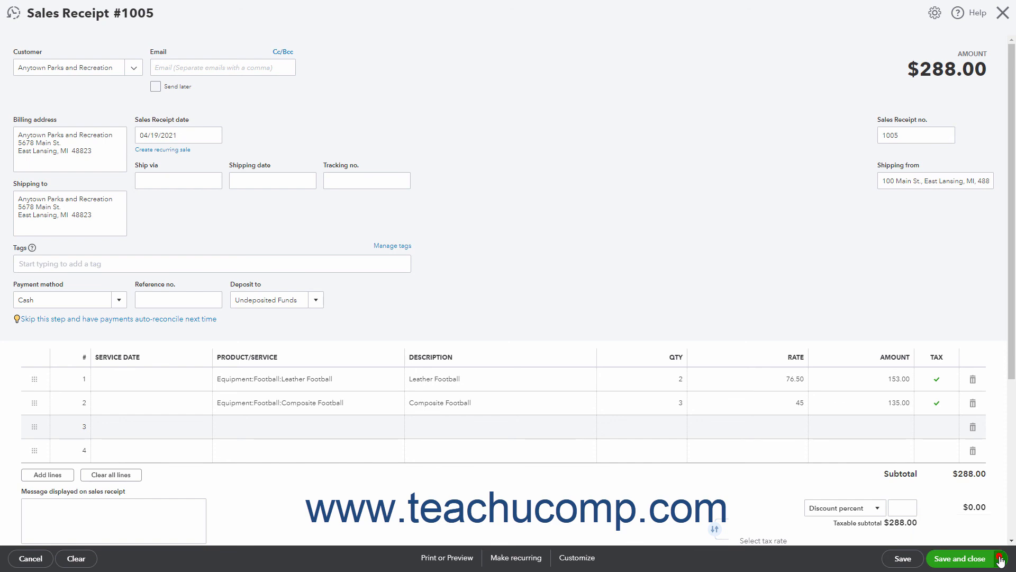
click(903, 559)
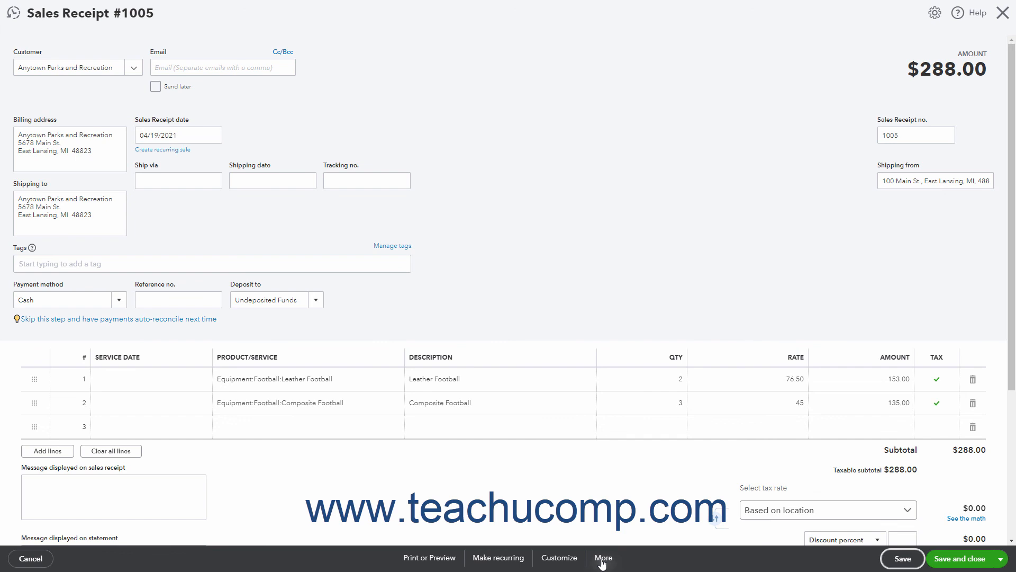
- Review the additional actions for the saved sales receipt and close it to return to the Customers list
click(602, 558)
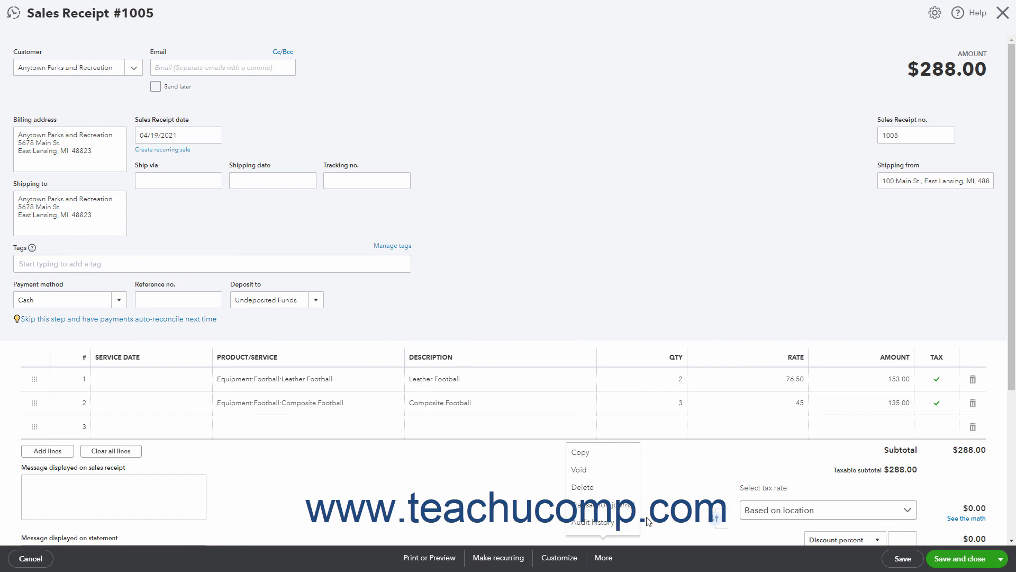
click(706, 567)
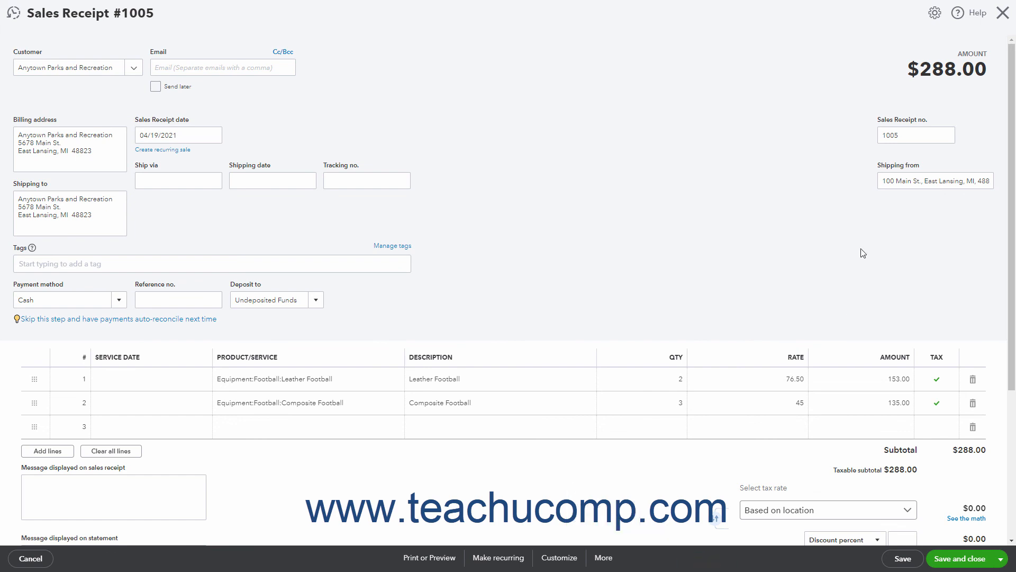
click(997, 25)
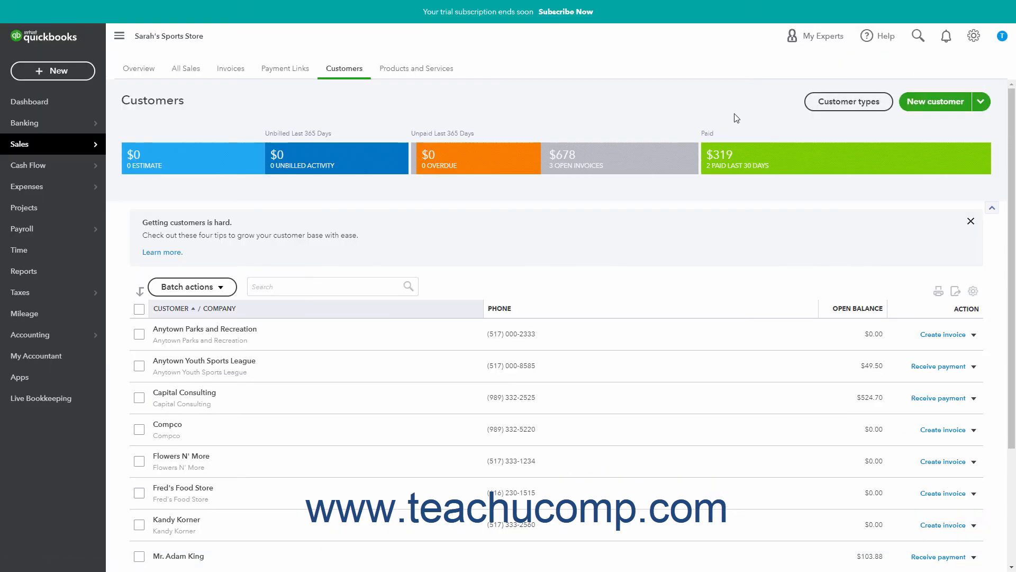